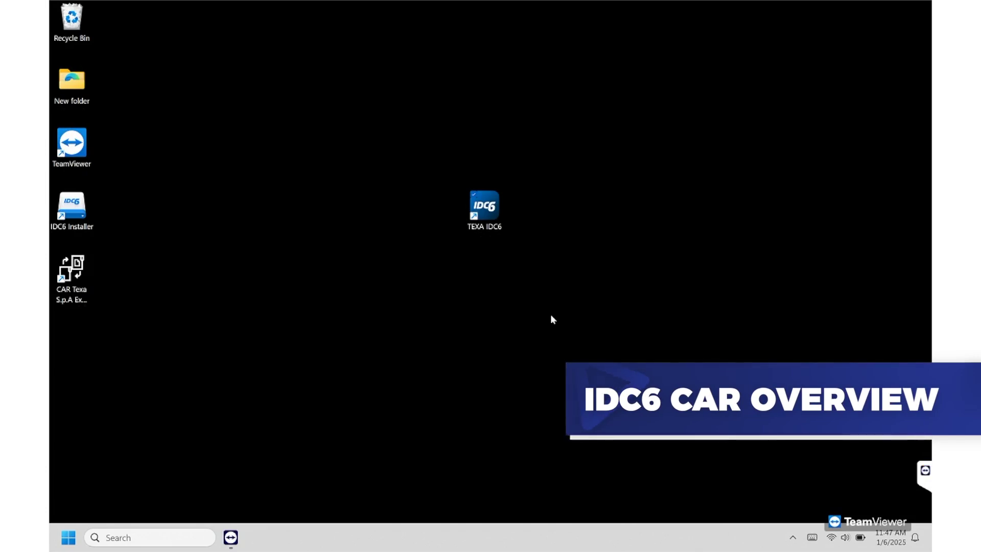
Launch TEXA IDC6 from its desktop icon.
{"action": "double_click", "coordinate": [483, 206]}
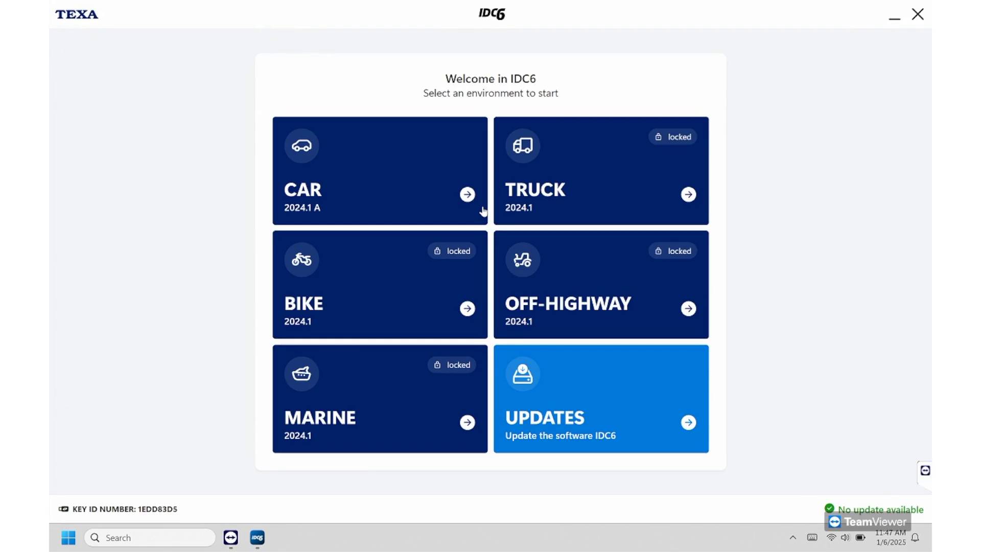
Enter the CAR diagnostic environment from the IDC6 welcome screen.
{"action": "left_click", "coordinate": [483, 211]}
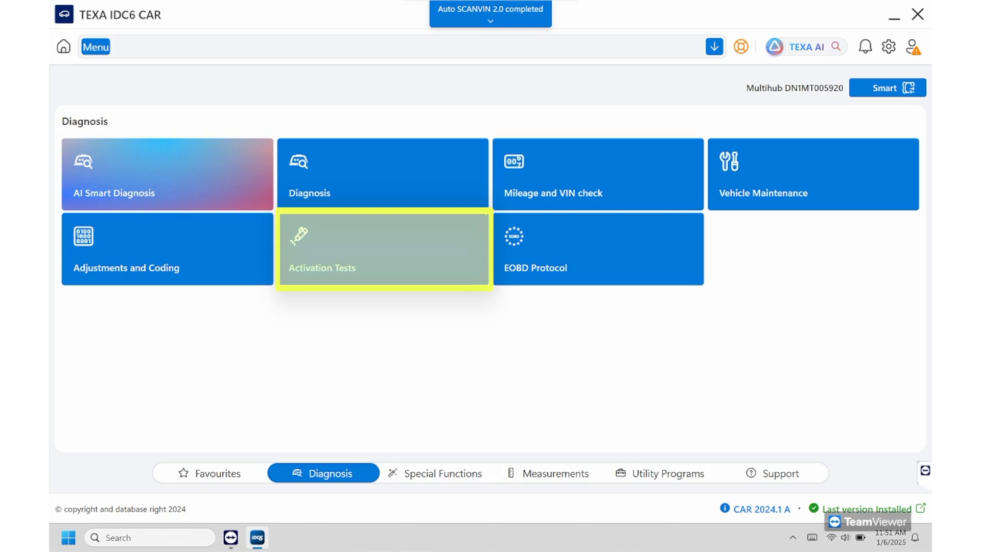
{"action": "key", "text": "Right"}
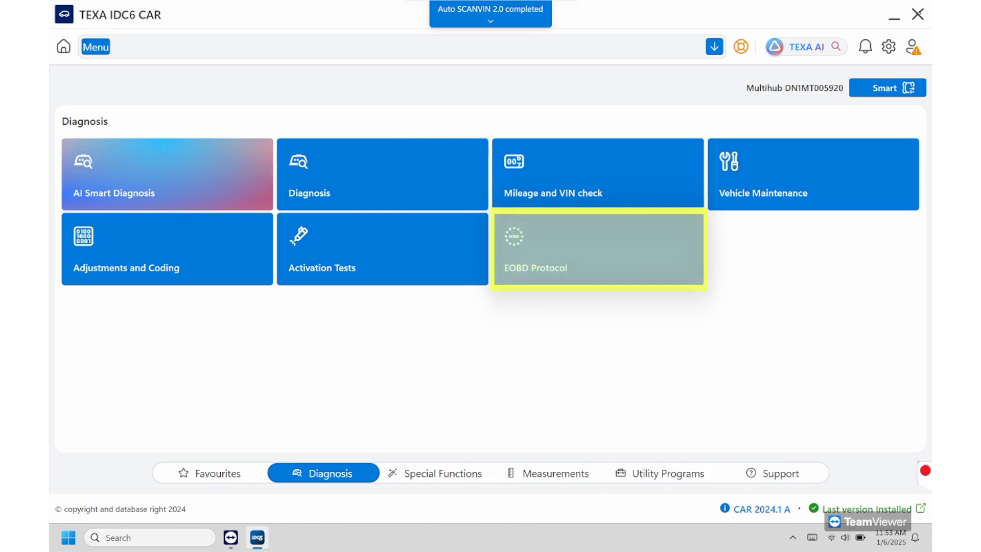
{"action": "left_click", "coordinate": [435, 474]}
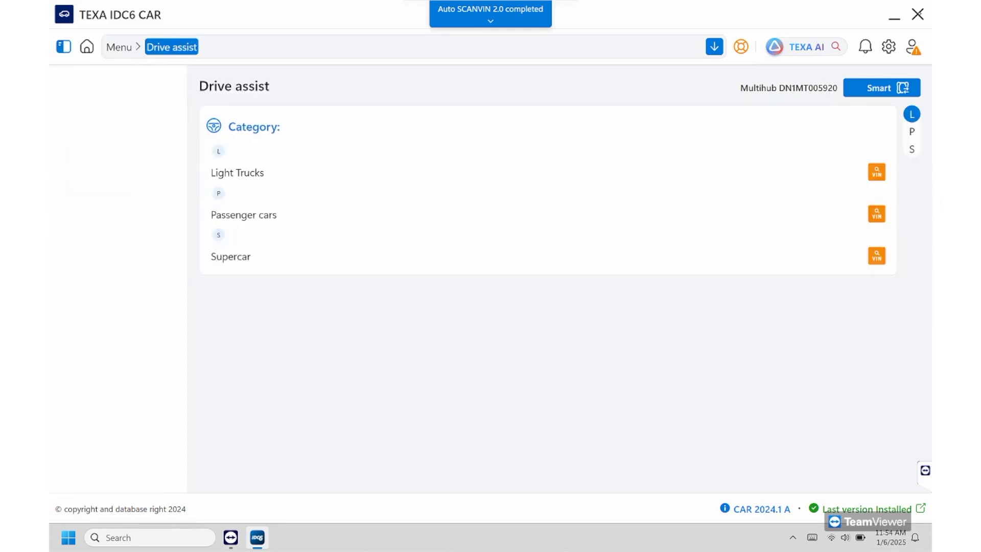
Select Passenger cars > ALFA ROMEO > Stelvio 2.9i V6 BiTurbo Kat, code 670053477, then return to the main menu.
{"action": "left_click", "coordinate": [802, 220]}
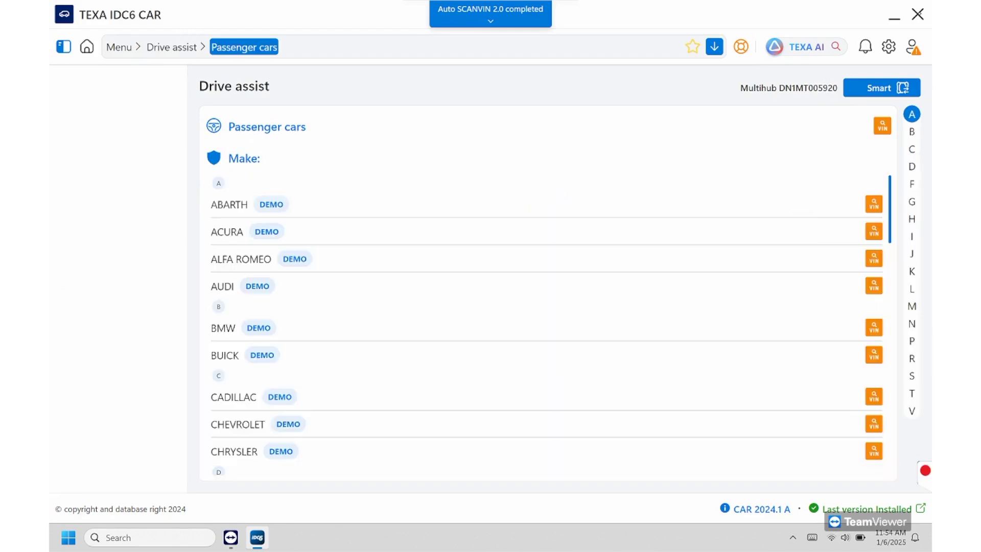
{"action": "left_click", "coordinate": [603, 257]}
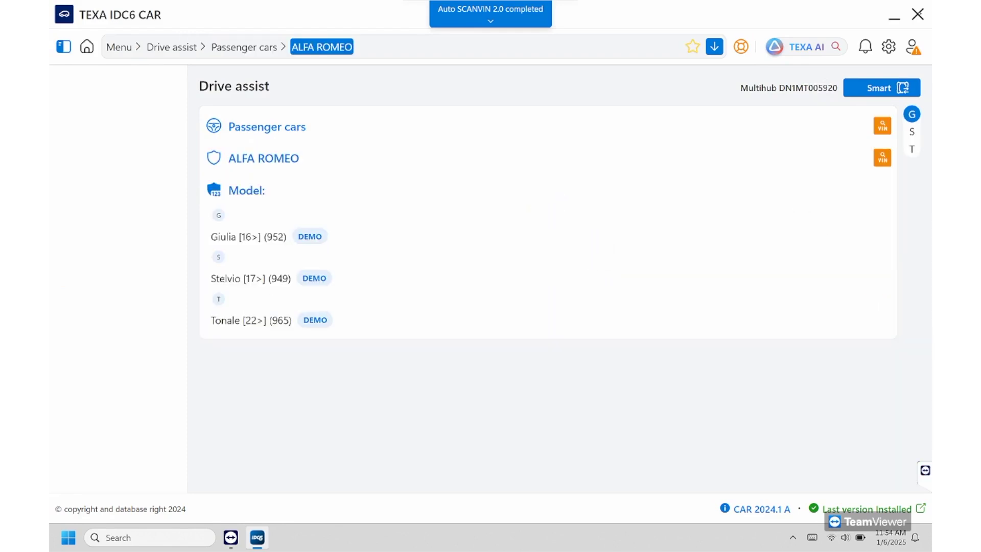
{"action": "left_click", "coordinate": [250, 278]}
{"action": "left_click", "coordinate": [258, 320]}
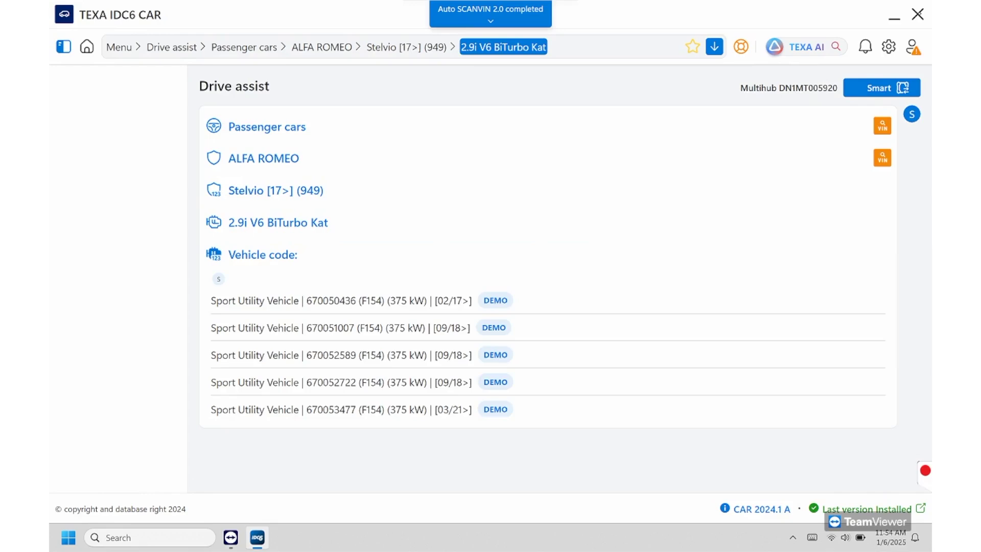
{"action": "left_click", "coordinate": [341, 301]}
{"action": "key", "text": "Return"}
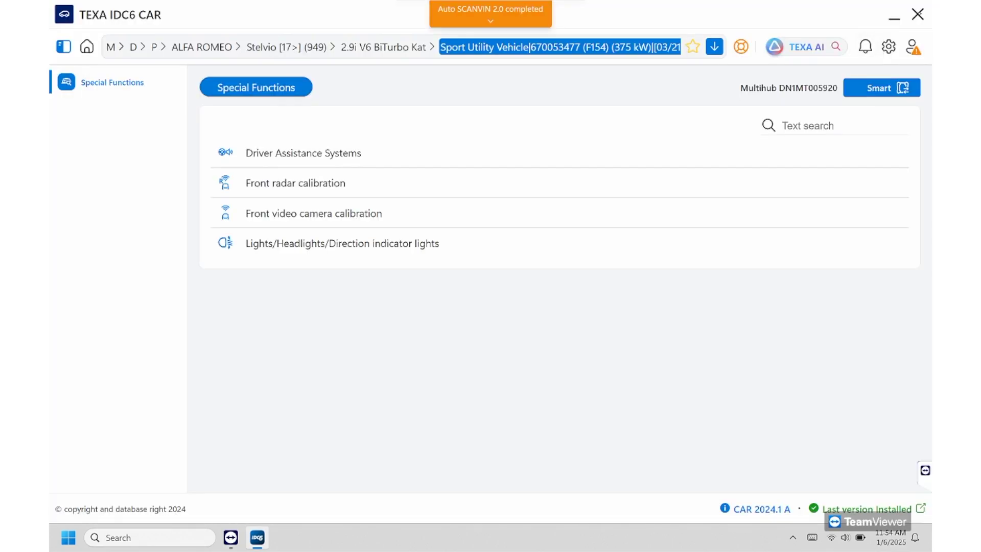
{"action": "key", "text": "Escape"}
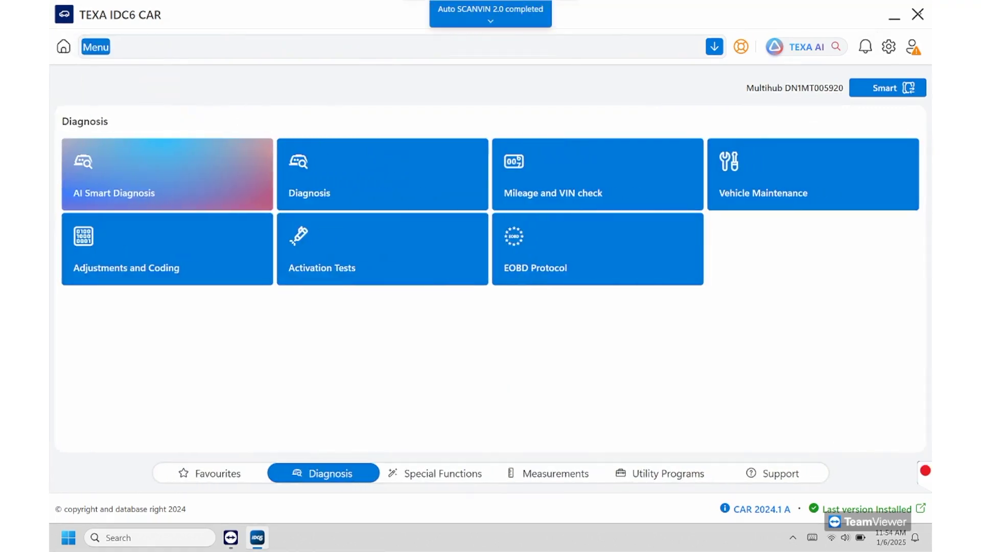
Add Wiring Diagrams and Brake pads replacing to Favourites, save, and return to Diagnosis.
{"action": "left_click", "coordinate": [667, 474]}
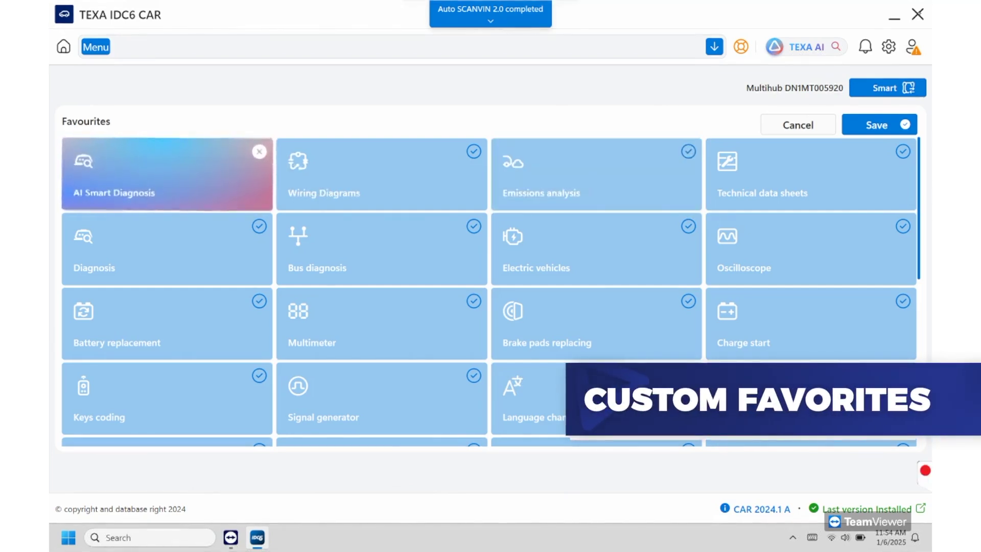
{"action": "left_click", "coordinate": [382, 174]}
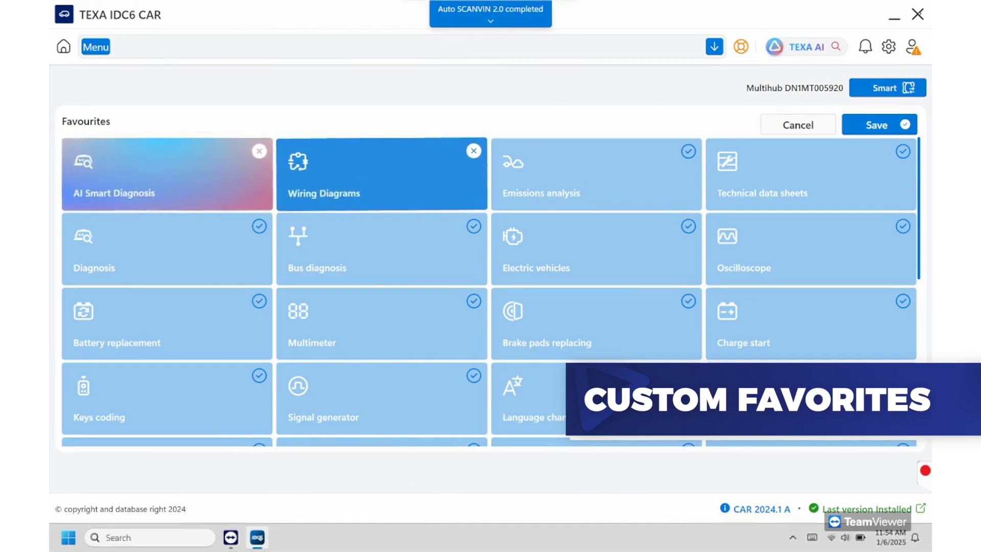
{"action": "left_click", "coordinate": [596, 323]}
{"action": "scroll", "coordinate": [489, 291], "scroll_direction": "down", "scroll_amount": 3}
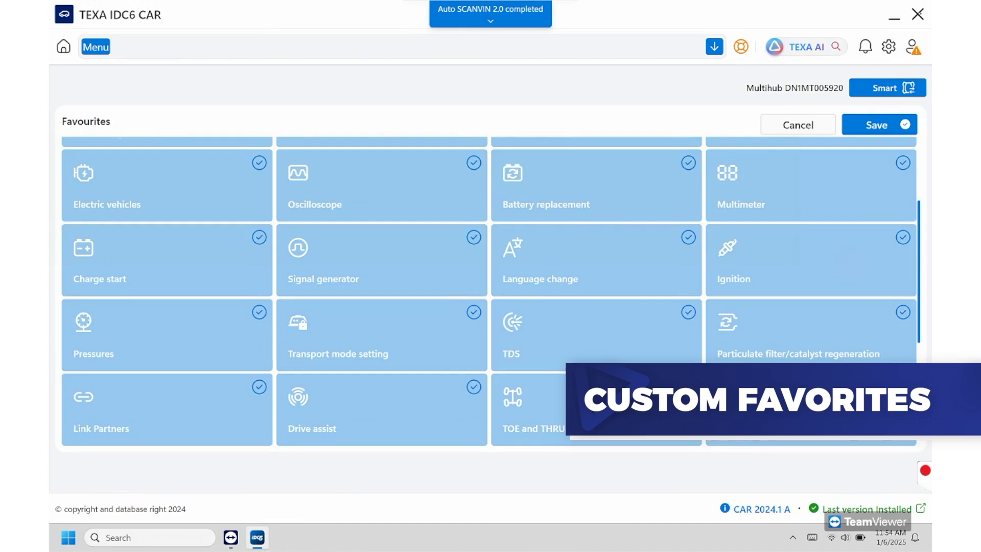
{"action": "scroll", "coordinate": [489, 291], "scroll_direction": "up", "scroll_amount": 5}
{"action": "left_click", "coordinate": [877, 124]}
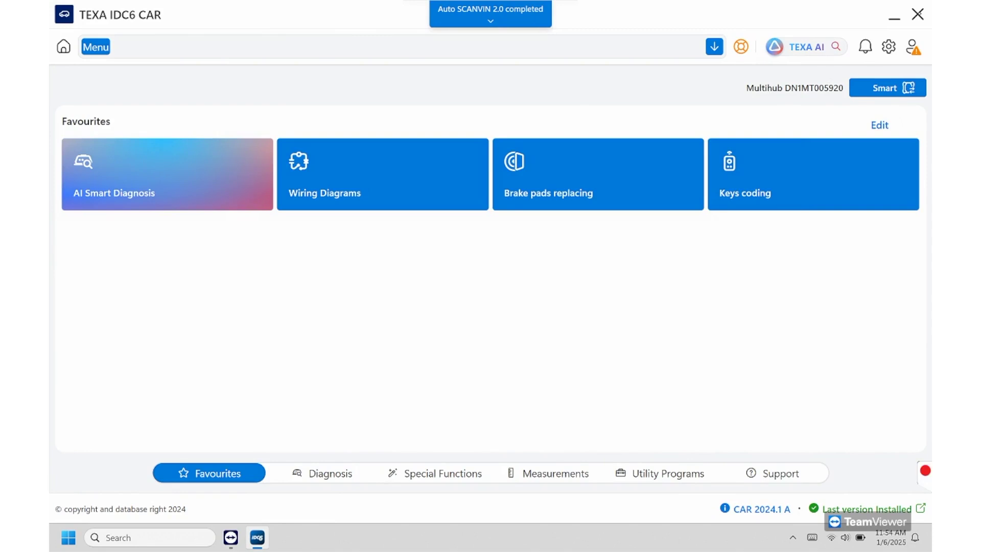
{"action": "left_click", "coordinate": [323, 473]}
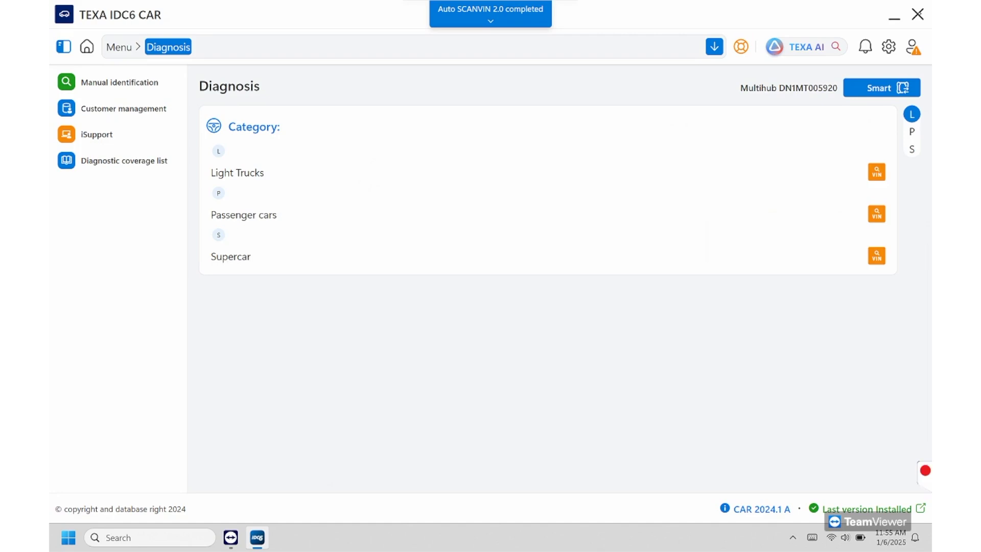
Run and confirm a VIN scan for passenger cars.
{"action": "left_click", "coordinate": [877, 214]}
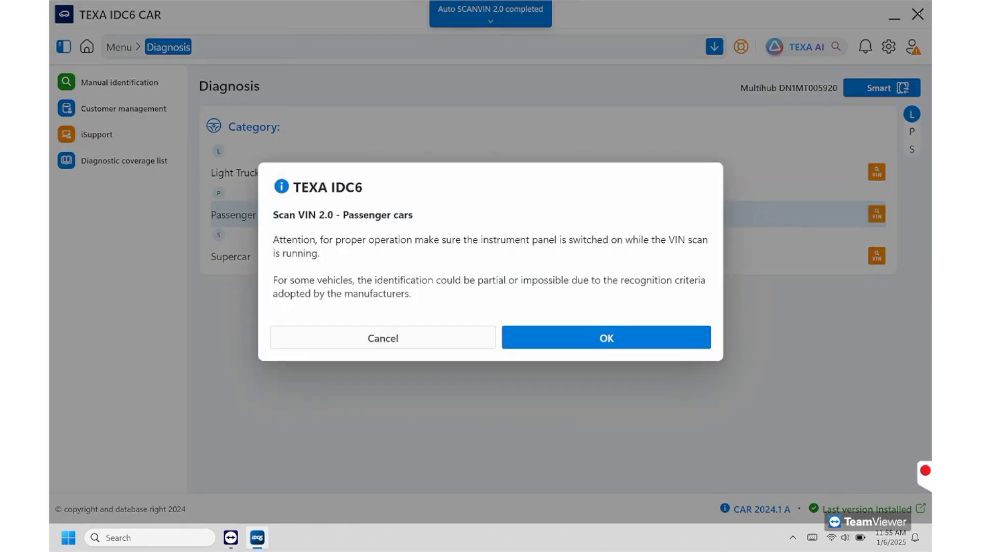
{"action": "left_click", "coordinate": [607, 337]}
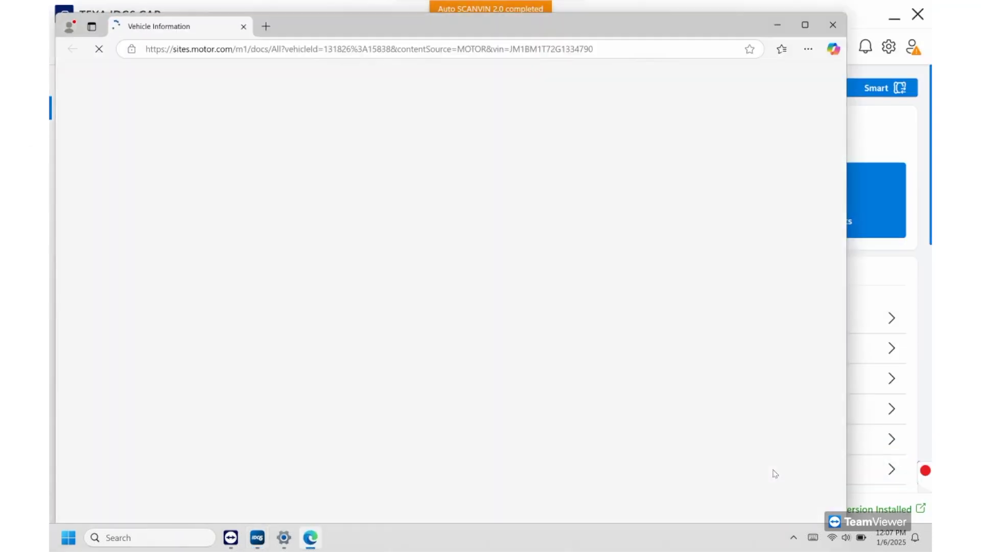
Close the loading vehicle window and open the Mazda 3 Cylinder Head Specifications article.
{"action": "key", "text": "alt+F4"}
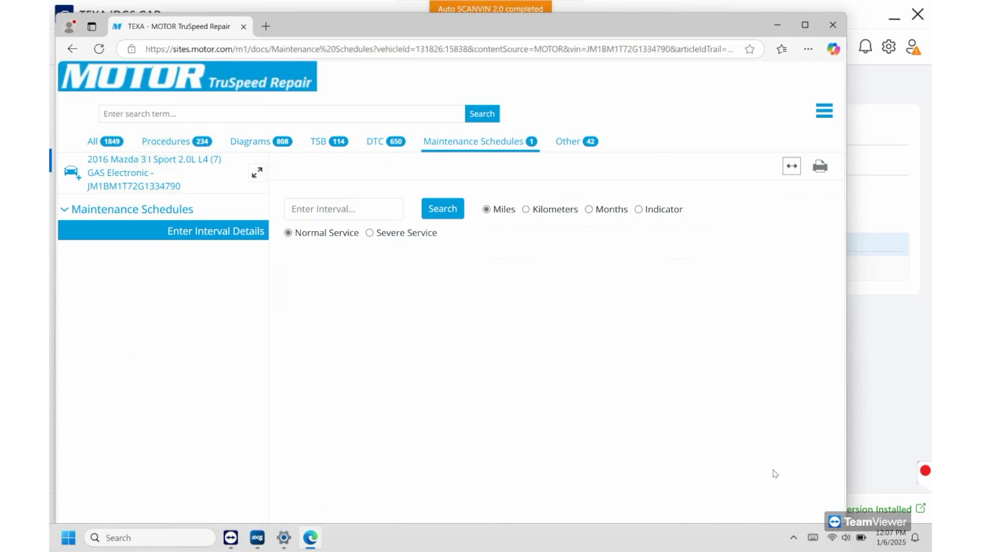
{"action": "scroll", "coordinate": [775, 473], "scroll_direction": "down", "scroll_amount": 2}
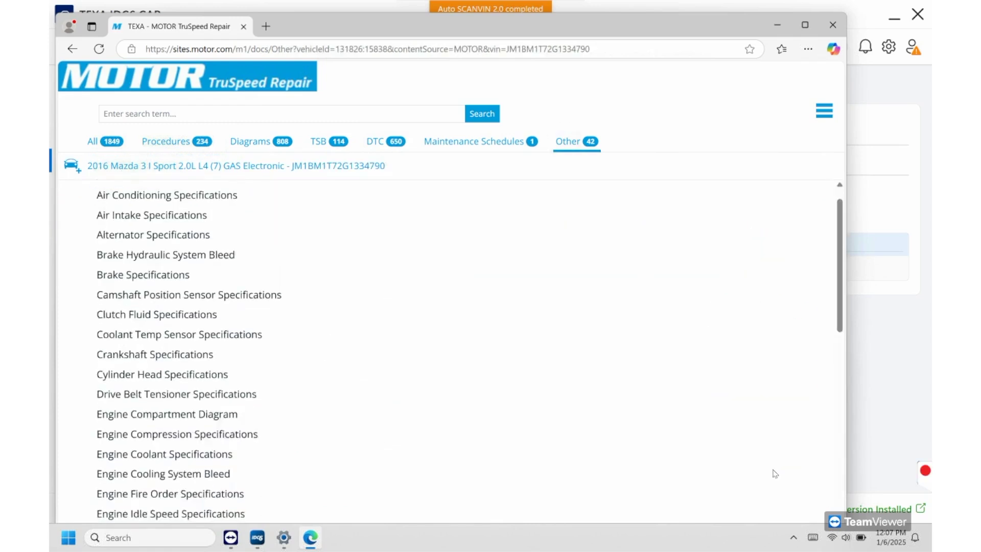
{"action": "scroll", "coordinate": [775, 473], "scroll_direction": "down", "scroll_amount": 2}
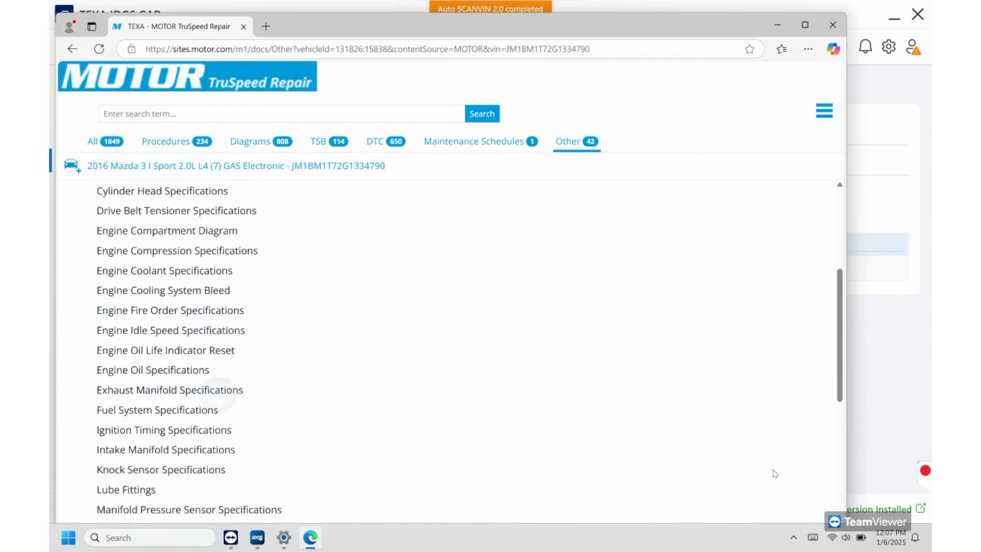
{"action": "scroll", "coordinate": [775, 473], "scroll_direction": "up", "scroll_amount": 1}
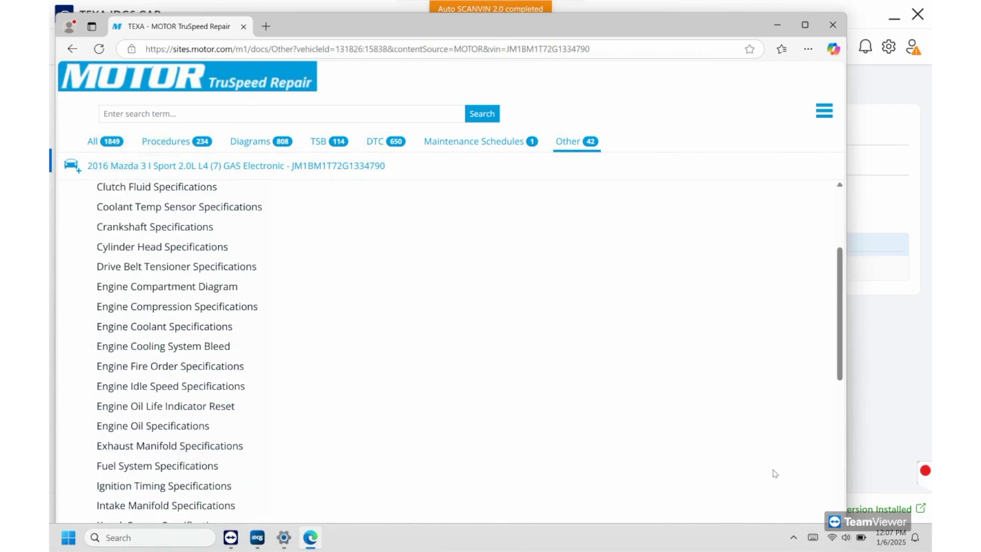
{"action": "left_click", "coordinate": [162, 247]}
Open the Engine Coolant Specifications article and scroll through it.
{"action": "scroll", "coordinate": [775, 473], "scroll_direction": "down", "scroll_amount": 1}
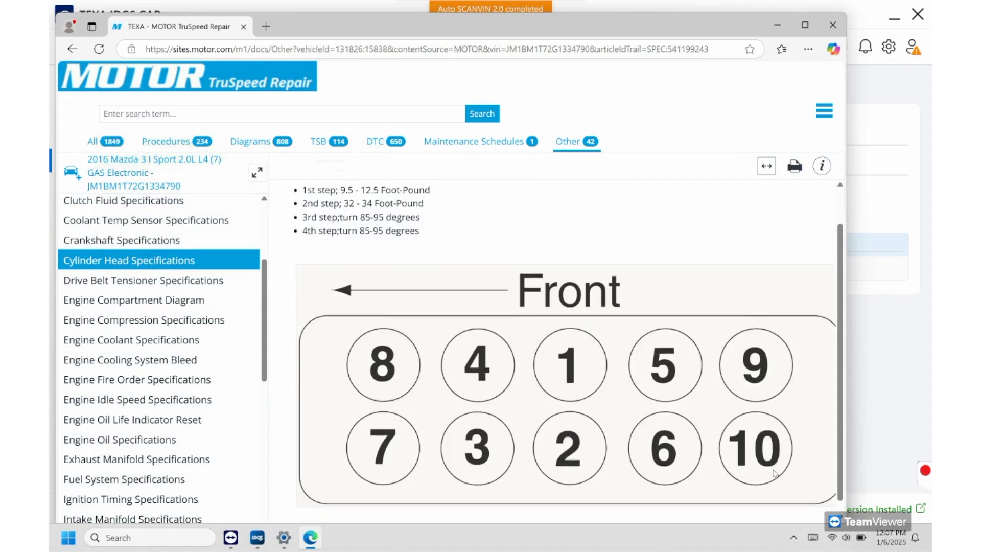
{"action": "scroll", "coordinate": [774, 473], "scroll_direction": "up", "scroll_amount": 1}
{"action": "scroll", "coordinate": [774, 473], "scroll_direction": "down", "scroll_amount": 1}
{"action": "scroll", "coordinate": [774, 473], "scroll_direction": "down", "scroll_amount": 1}
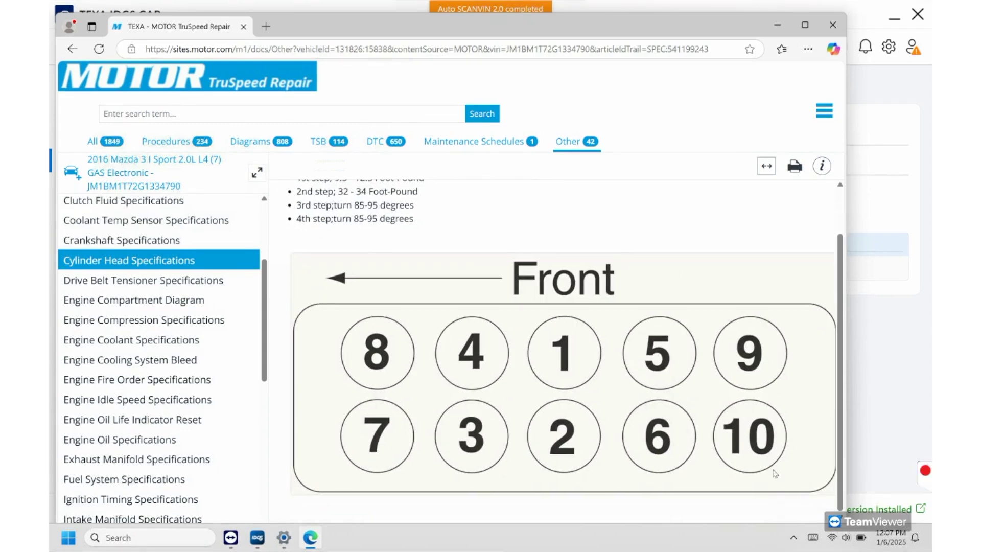
{"action": "key", "text": "Down"}
{"action": "key", "text": "Down"}
{"action": "key", "text": "Down"}
{"action": "key", "text": "Down"}
{"action": "scroll", "coordinate": [775, 473], "scroll_direction": "down", "scroll_amount": 2}
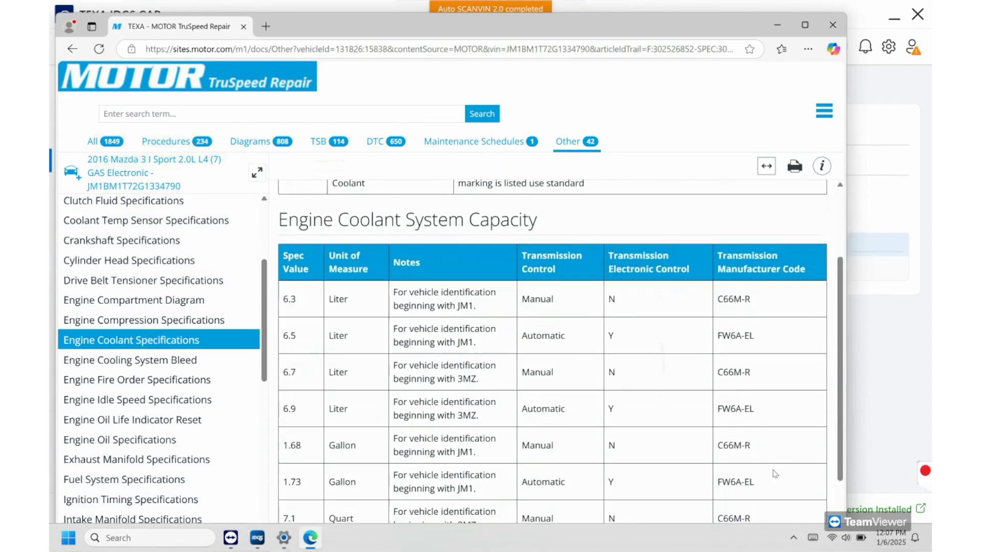
{"action": "scroll", "coordinate": [774, 474], "scroll_direction": "down", "scroll_amount": 1}
{"action": "scroll", "coordinate": [775, 473], "scroll_direction": "up", "scroll_amount": 2}
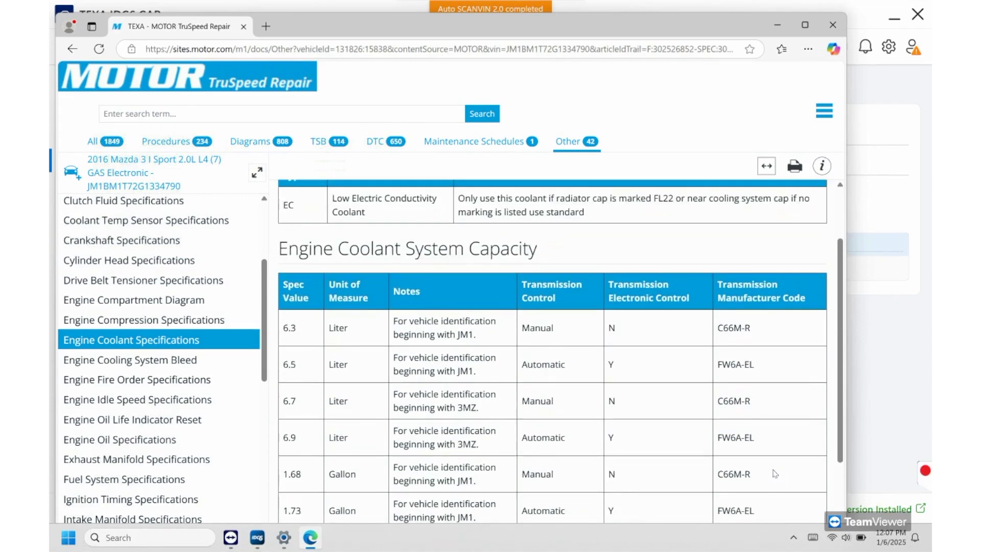
Browse the full MOTOR document list, then close the repair documentation window.
{"action": "key", "text": "alt+Left"}
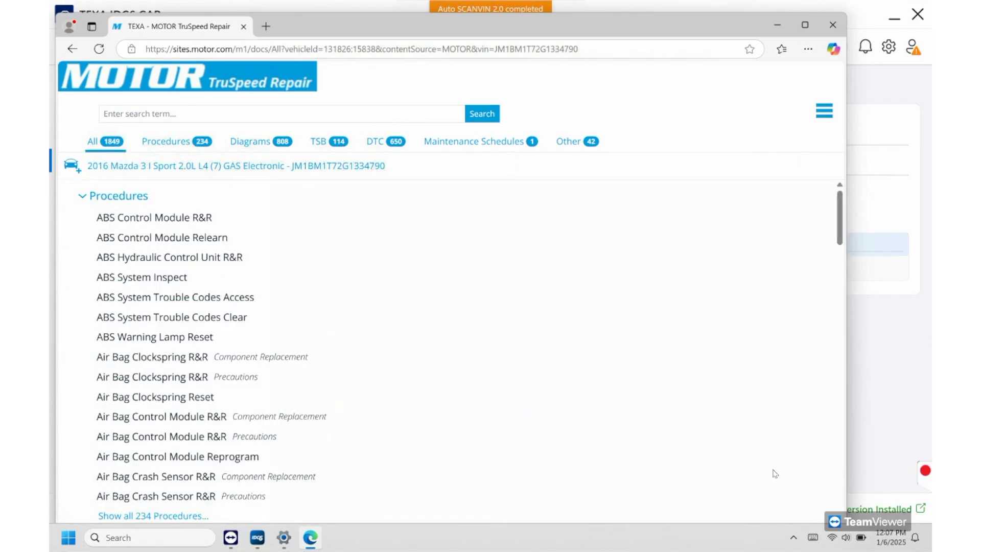
{"action": "scroll", "coordinate": [774, 474], "scroll_direction": "down", "scroll_amount": 4}
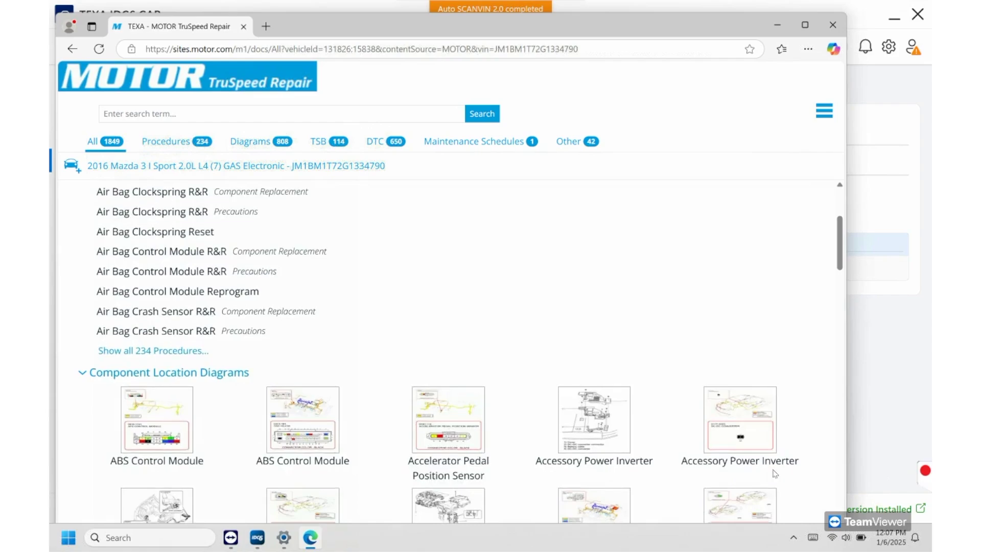
{"action": "scroll", "coordinate": [775, 473], "scroll_direction": "down", "scroll_amount": 5}
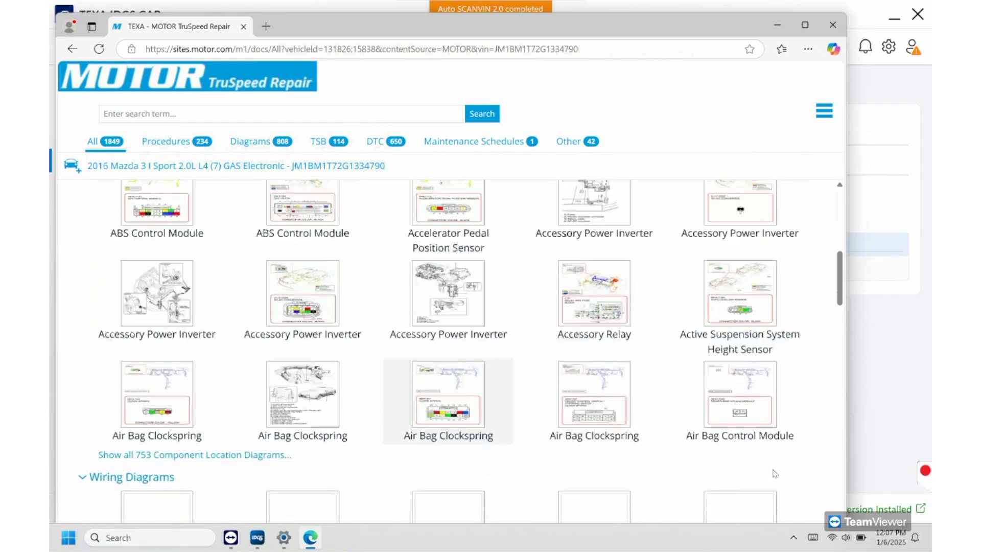
{"action": "scroll", "coordinate": [774, 473], "scroll_direction": "down", "scroll_amount": 7}
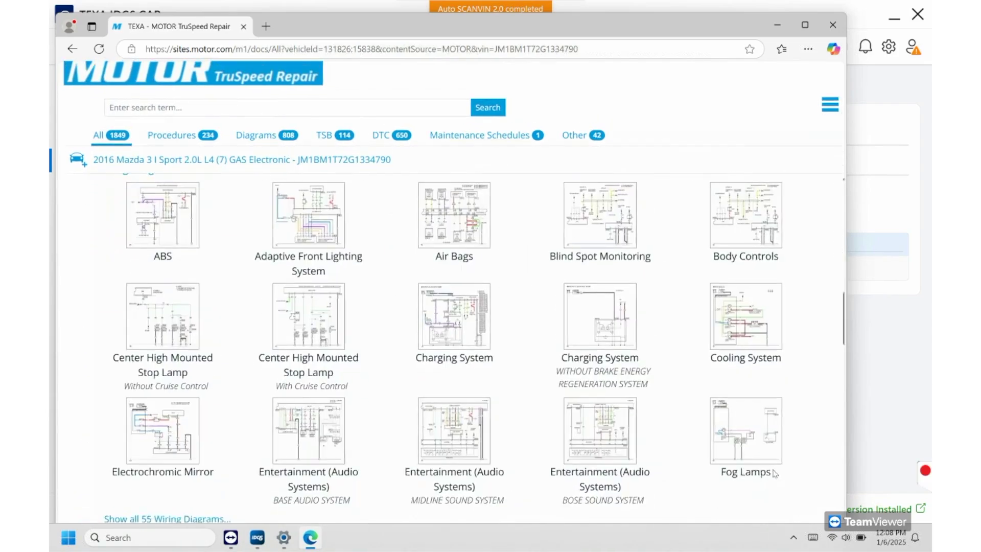
{"action": "scroll", "coordinate": [775, 474], "scroll_direction": "down", "scroll_amount": 4}
{"action": "scroll", "coordinate": [775, 473], "scroll_direction": "up", "scroll_amount": 5}
{"action": "scroll", "coordinate": [775, 473], "scroll_direction": "down", "scroll_amount": 11}
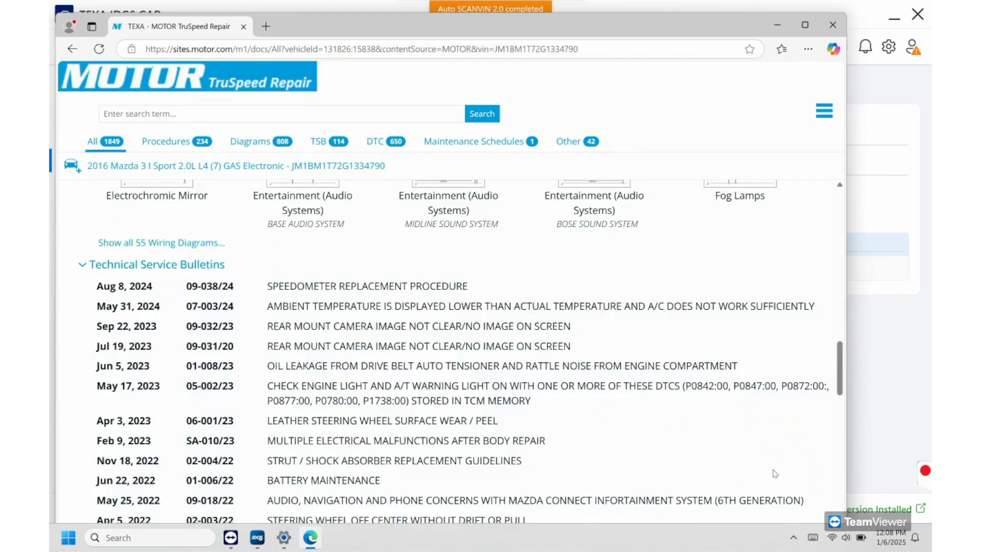
{"action": "scroll", "coordinate": [775, 473], "scroll_direction": "down", "scroll_amount": 9}
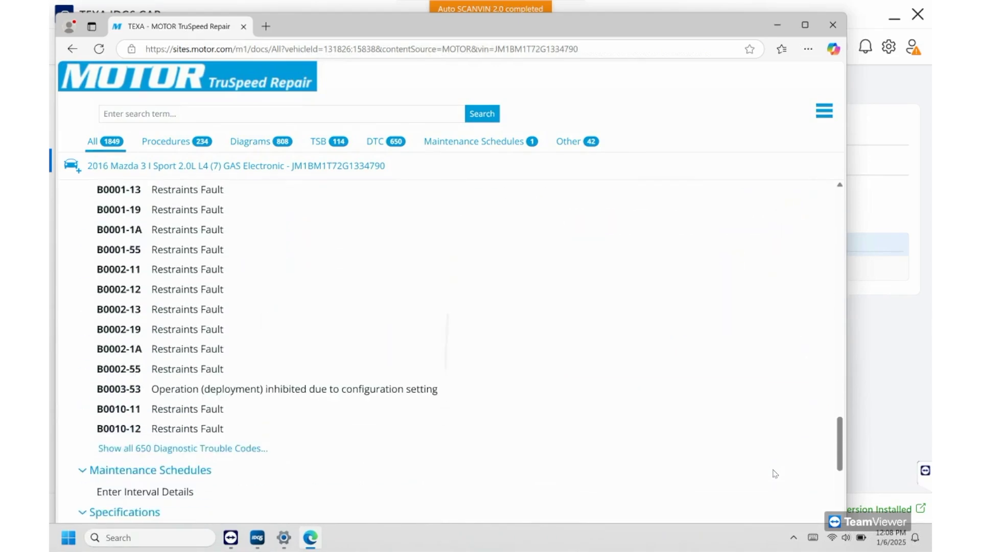
{"action": "scroll", "coordinate": [775, 474], "scroll_direction": "down", "scroll_amount": 4}
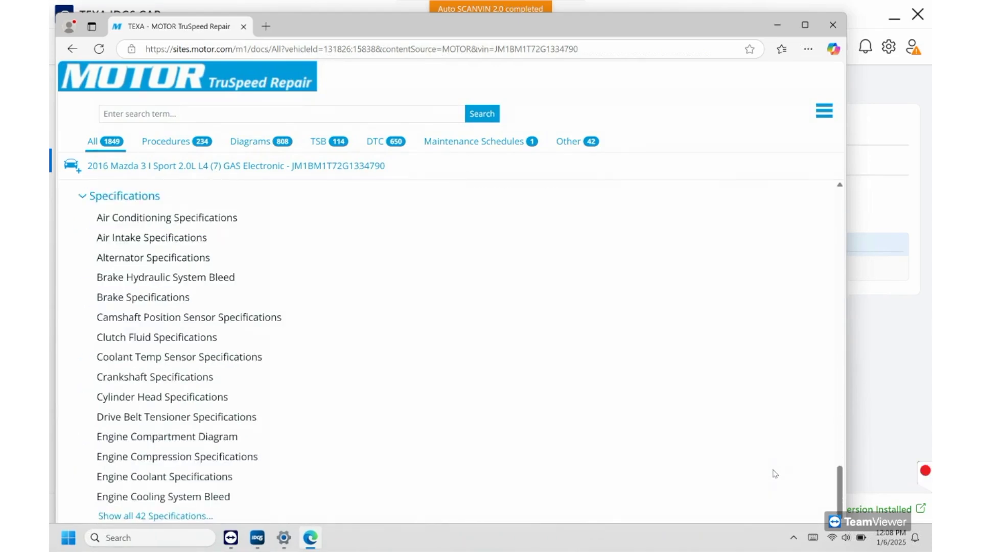
{"action": "scroll", "coordinate": [774, 473], "scroll_direction": "down", "scroll_amount": 1}
{"action": "key", "text": "ctrl+w"}
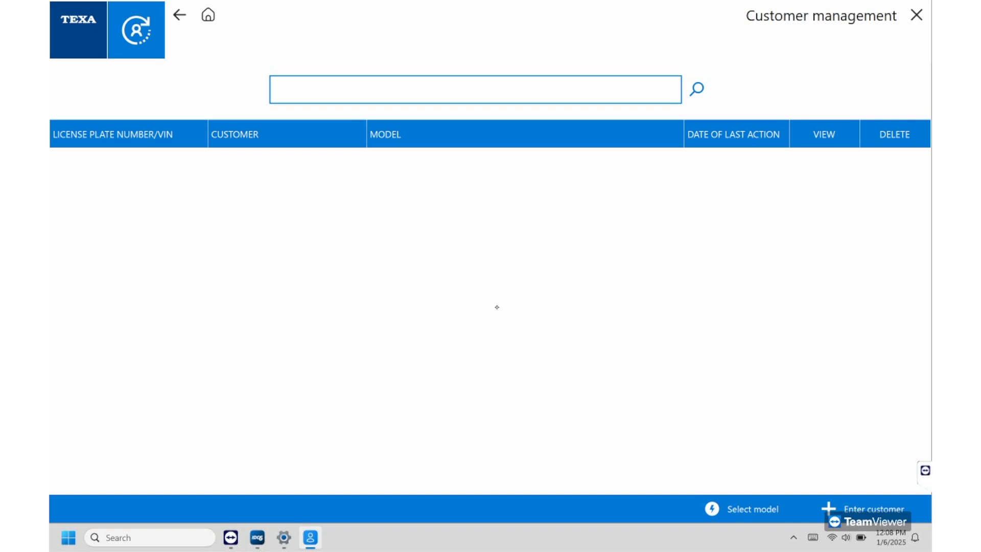
Close Customer management to return to the Mazda3 data sheets.
{"action": "left_click", "coordinate": [920, 9]}
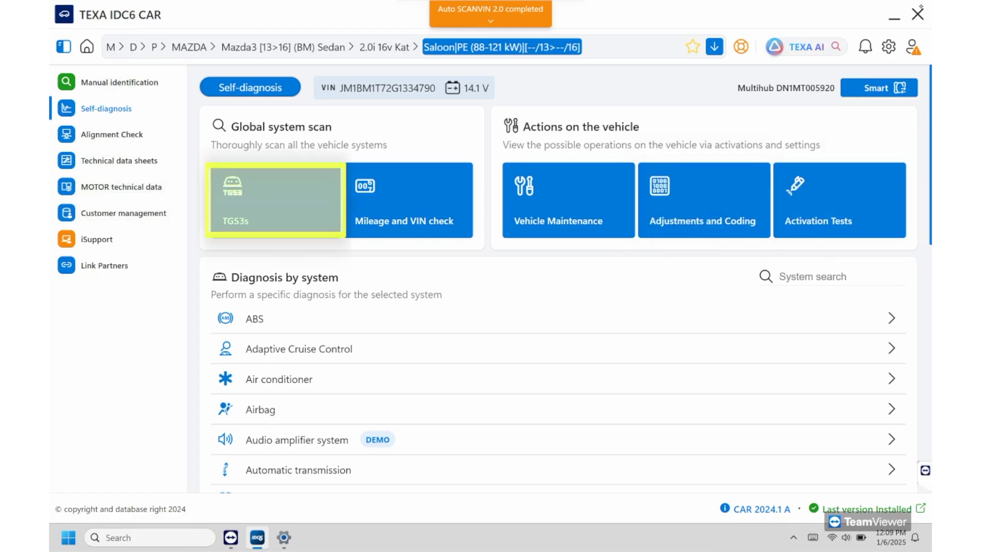
Start a TGS3s global system scan of the Mazda3 past the connection information.
{"action": "left_click", "coordinate": [276, 200]}
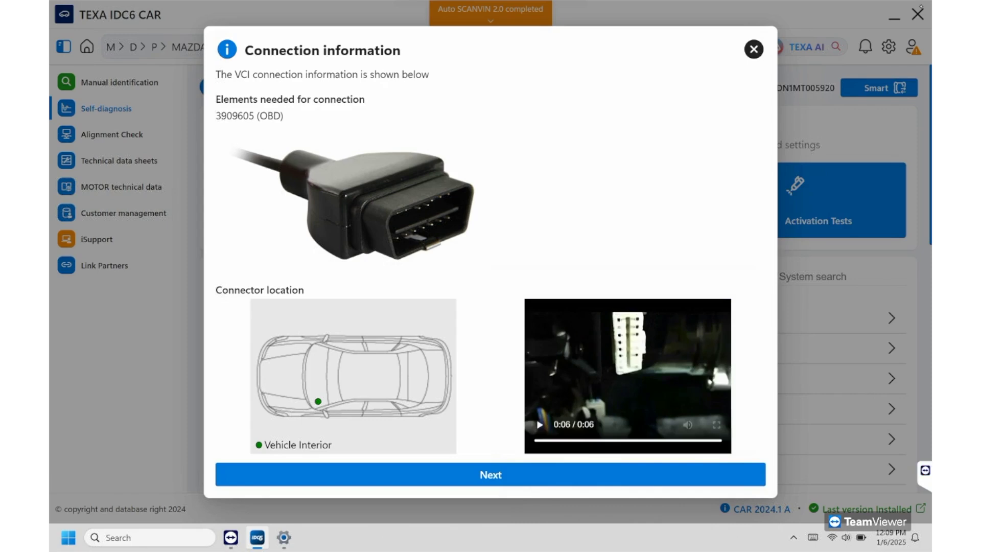
{"action": "key", "text": "Return"}
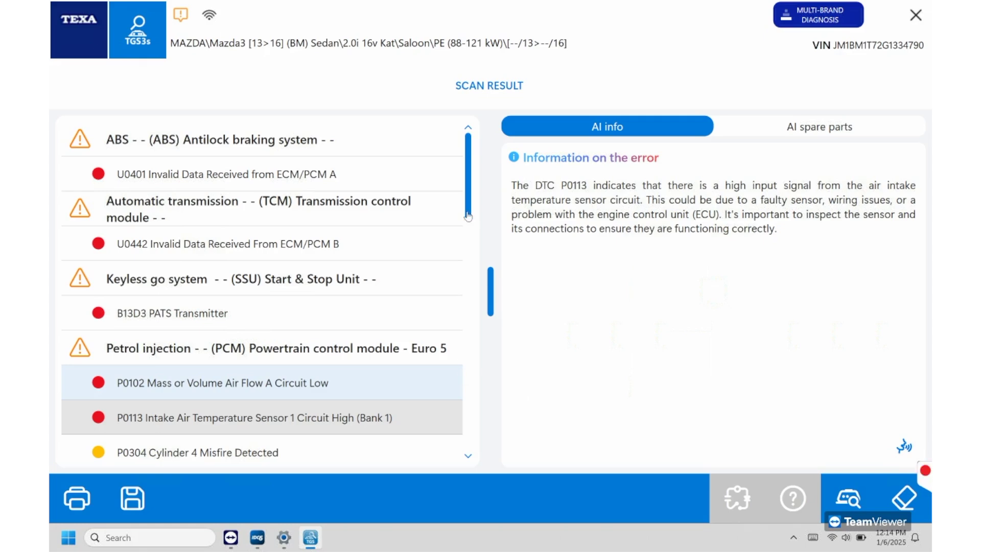
Read the AI info for faults U0401, B13D3, P0102 and P0113.
{"action": "scroll", "coordinate": [468, 216], "scroll_direction": "down", "scroll_amount": 2}
{"action": "scroll", "coordinate": [475, 204], "scroll_direction": "up", "scroll_amount": 3}
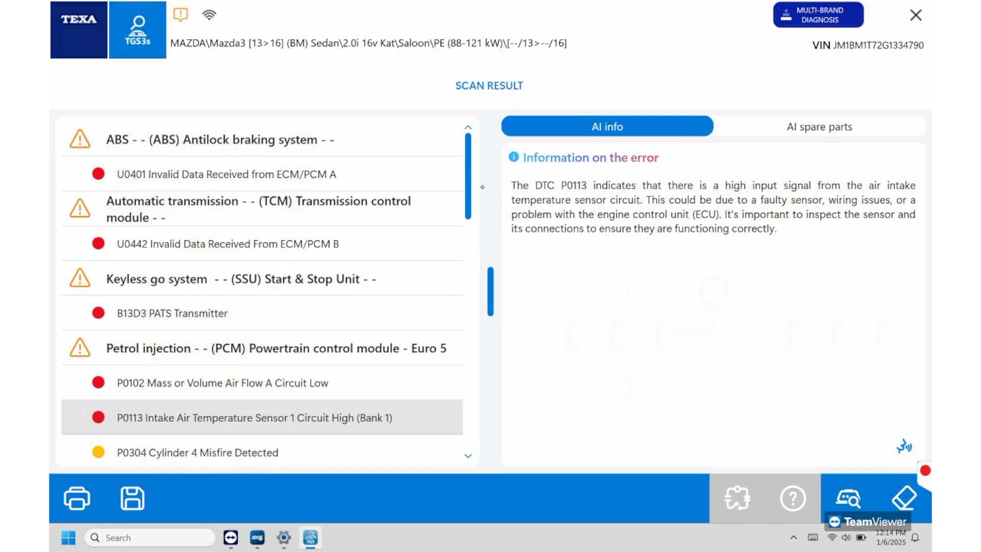
{"action": "left_click", "coordinate": [287, 177]}
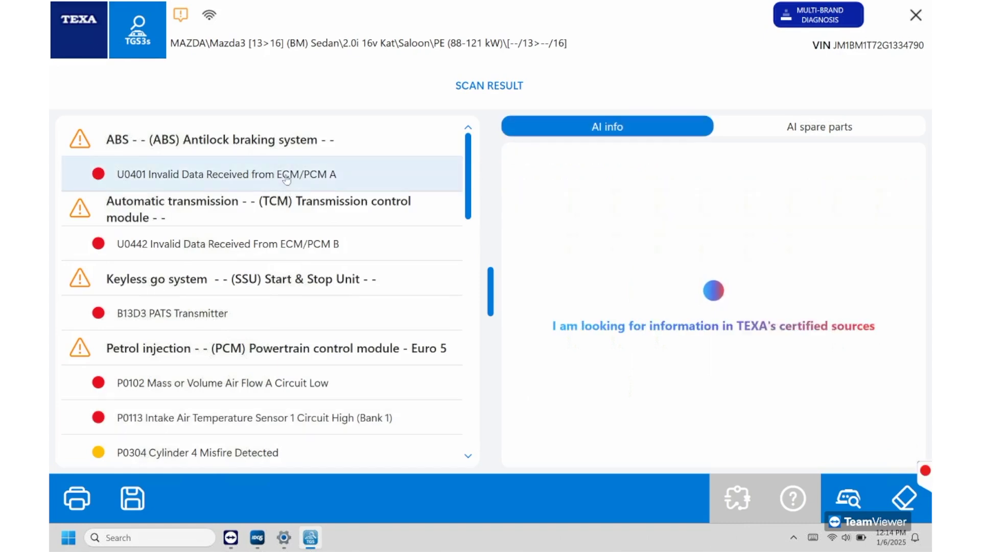
{"action": "left_click", "coordinate": [119, 327]}
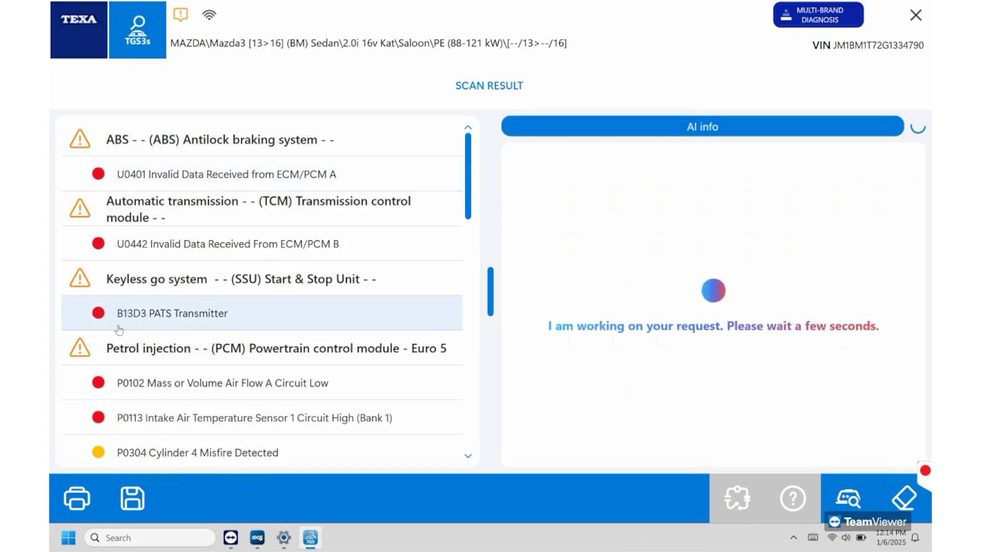
{"action": "left_click", "coordinate": [314, 388]}
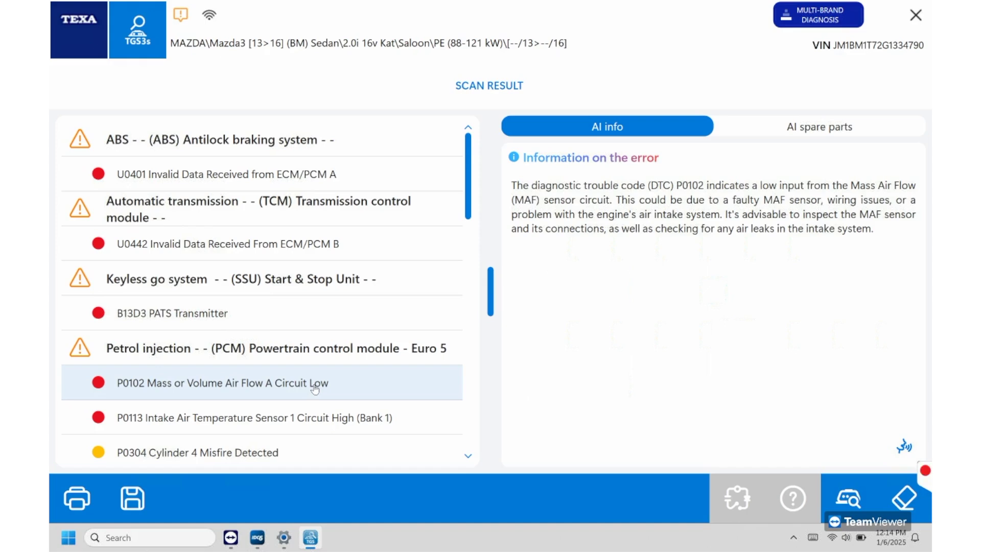
{"action": "left_click", "coordinate": [129, 425]}
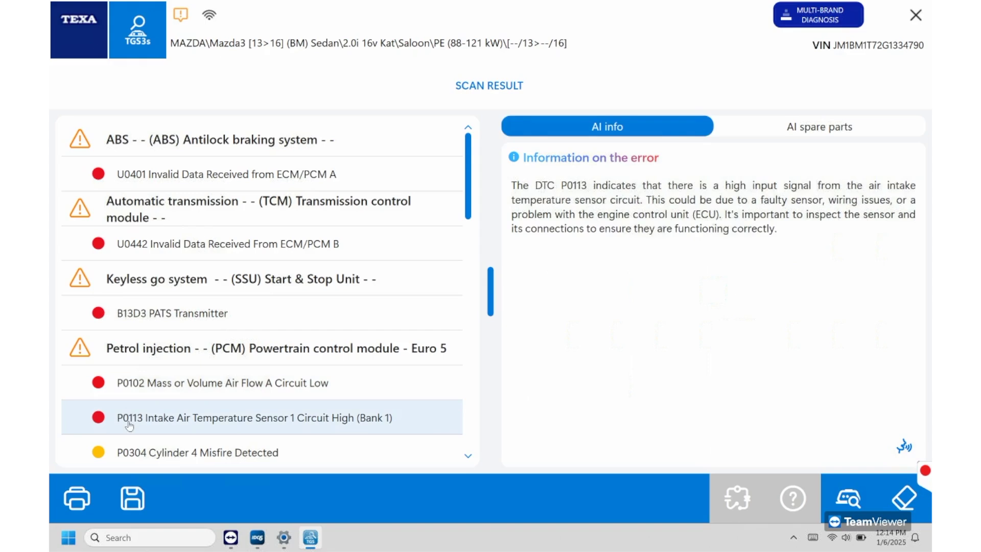
Read the AI info for P0304 and P061B, then return to P0304.
{"action": "scroll", "coordinate": [128, 414], "scroll_direction": "down", "scroll_amount": 2}
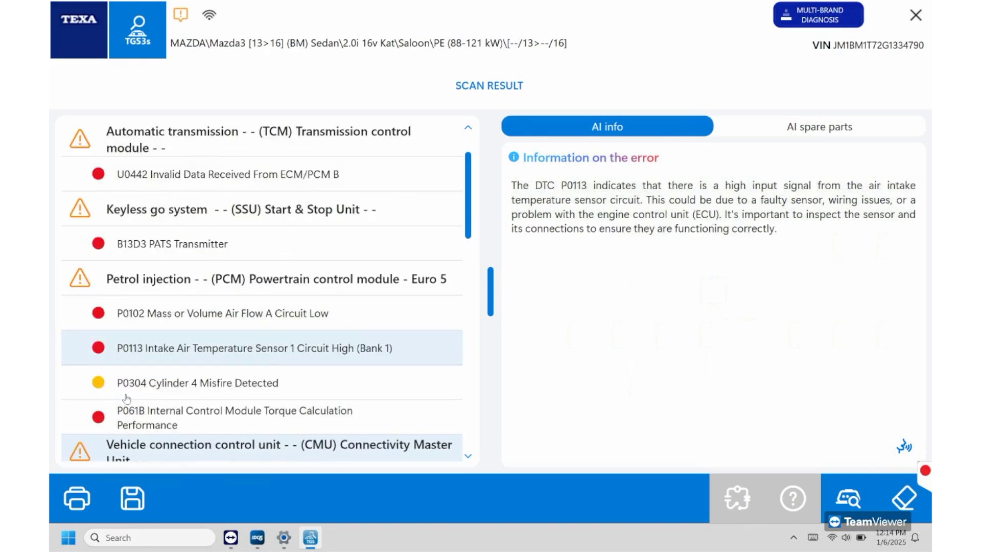
{"action": "left_click", "coordinate": [127, 396]}
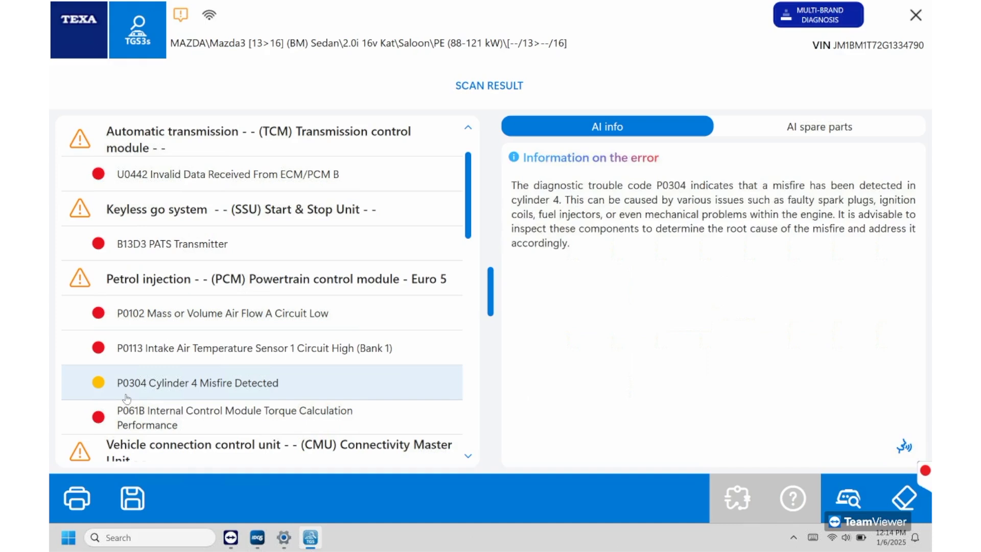
{"action": "left_click", "coordinate": [126, 426]}
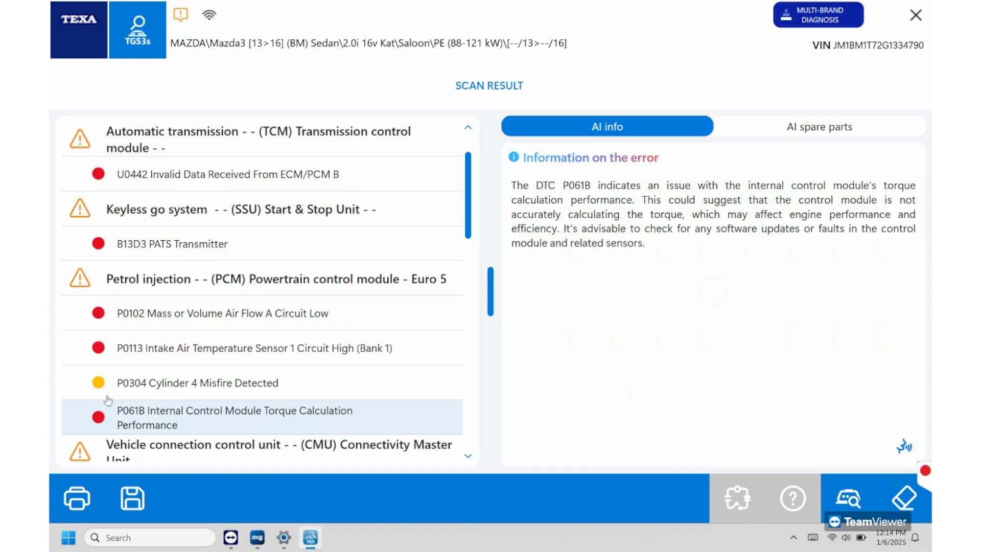
{"action": "scroll", "coordinate": [108, 400], "scroll_direction": "down", "scroll_amount": 5}
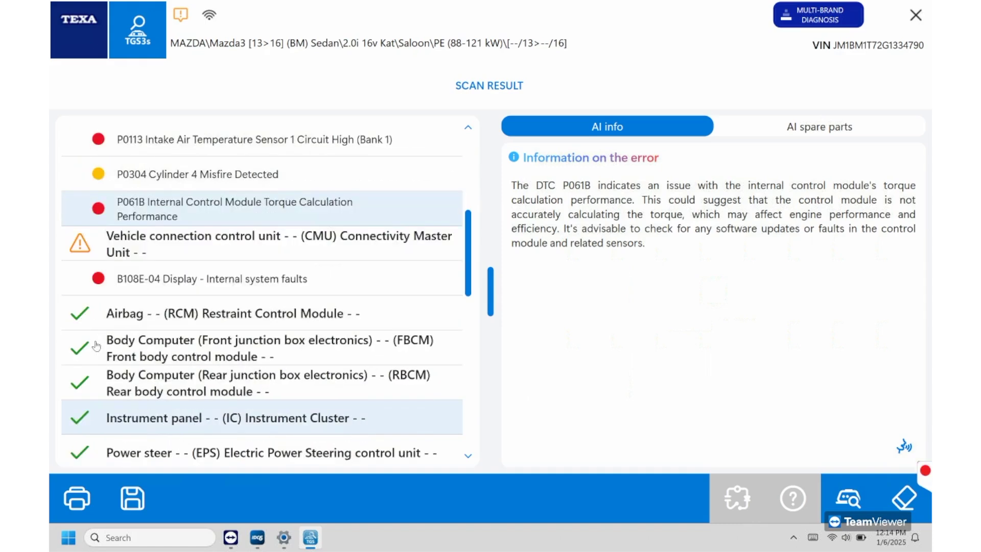
{"action": "scroll", "coordinate": [97, 317], "scroll_direction": "down", "scroll_amount": 2}
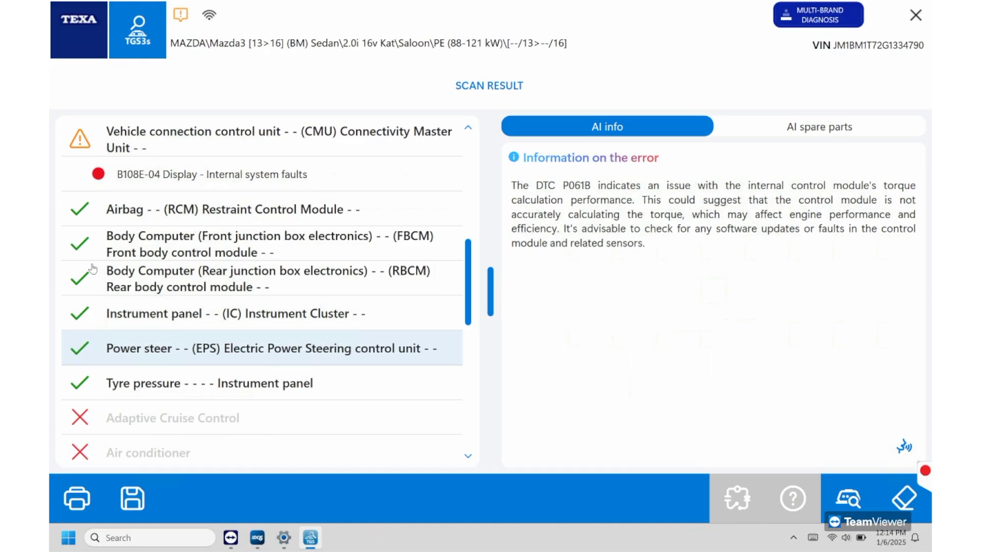
{"action": "scroll", "coordinate": [102, 230], "scroll_direction": "up", "scroll_amount": 3}
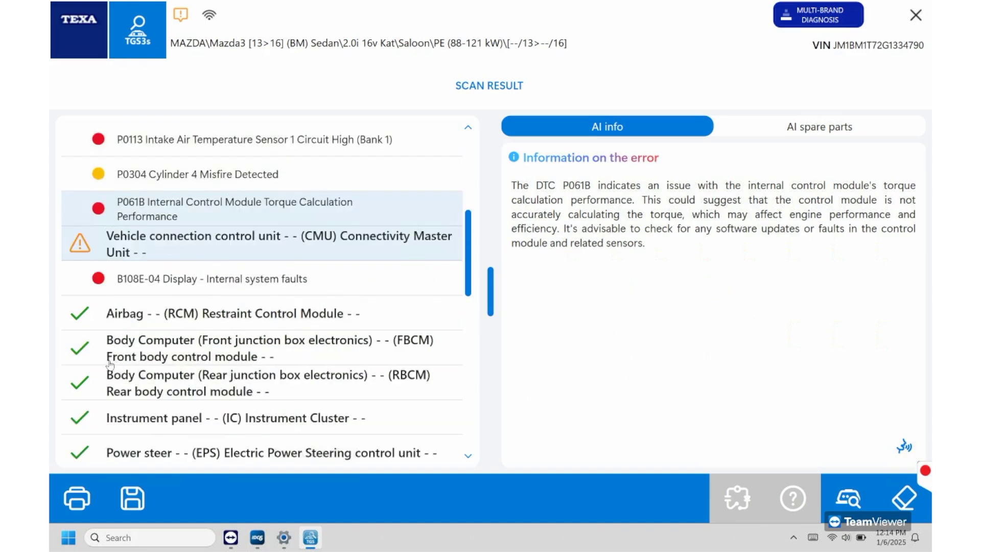
{"action": "left_click", "coordinate": [113, 178]}
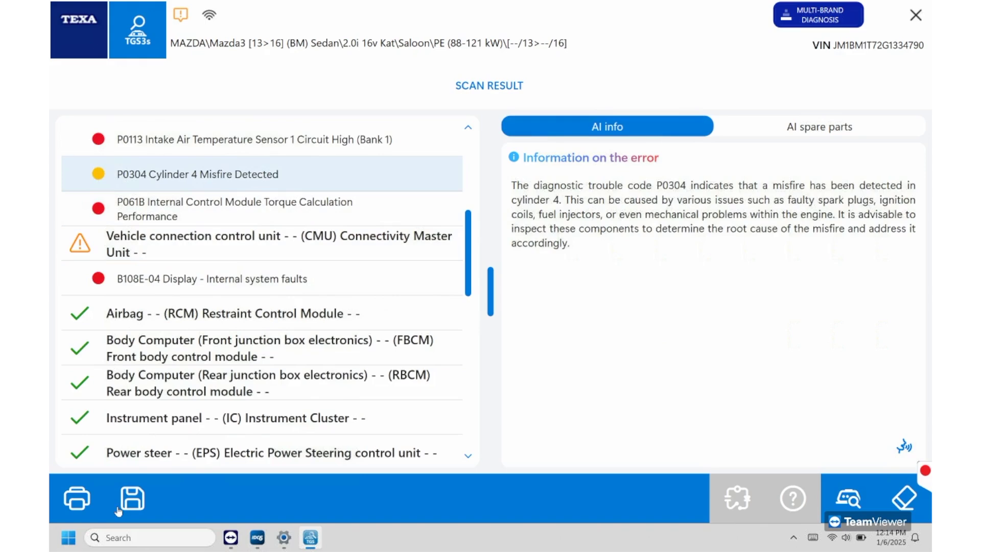
Save the Mazda3 scan record and export its self-diagnosis report as a PDF, opening the output folder afterwards.
{"action": "left_click", "coordinate": [132, 499]}
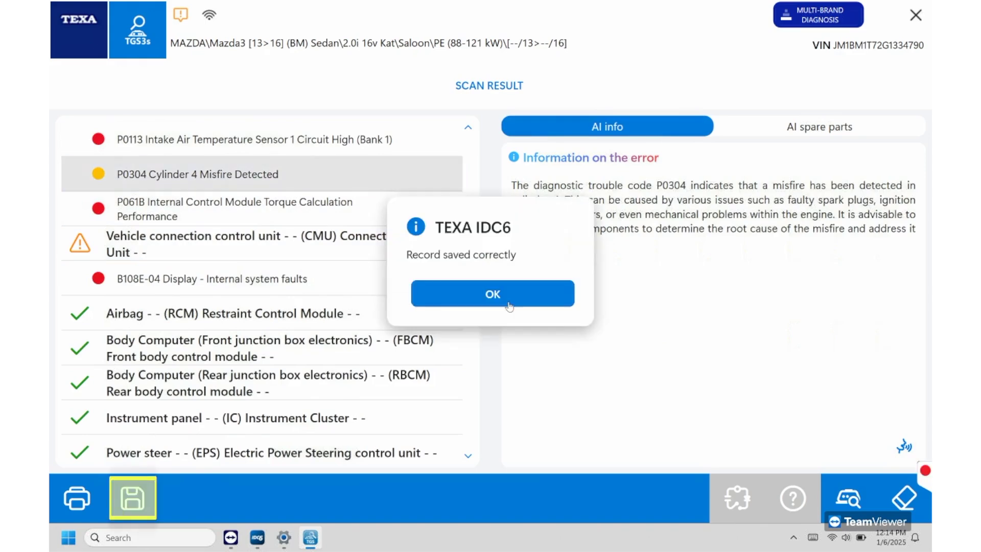
{"action": "left_click", "coordinate": [510, 302]}
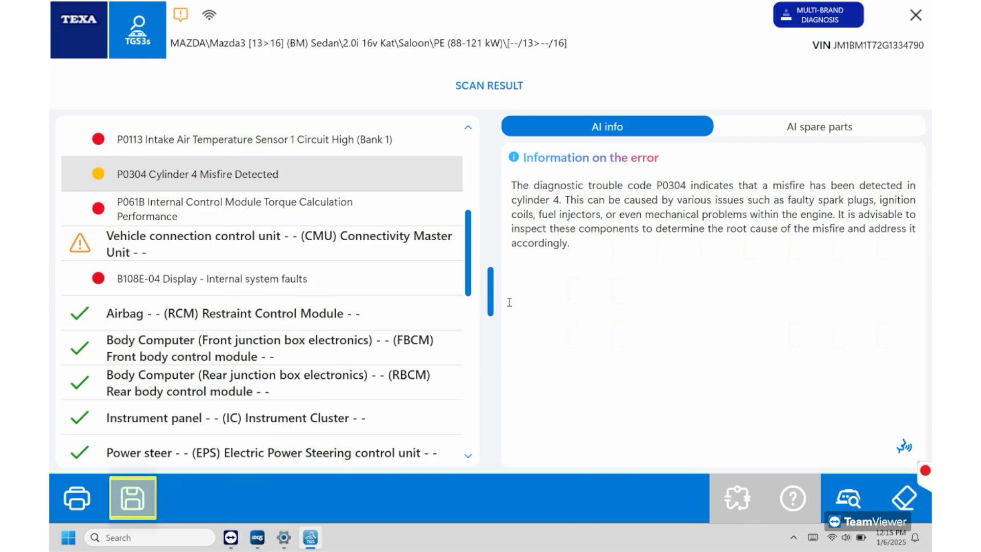
{"action": "left_click", "coordinate": [77, 503]}
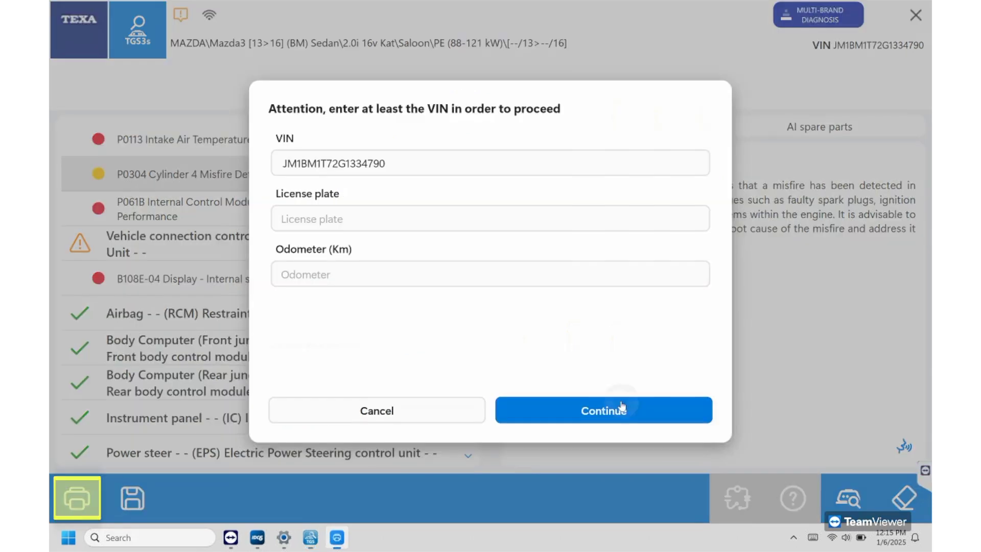
{"action": "left_click", "coordinate": [622, 407]}
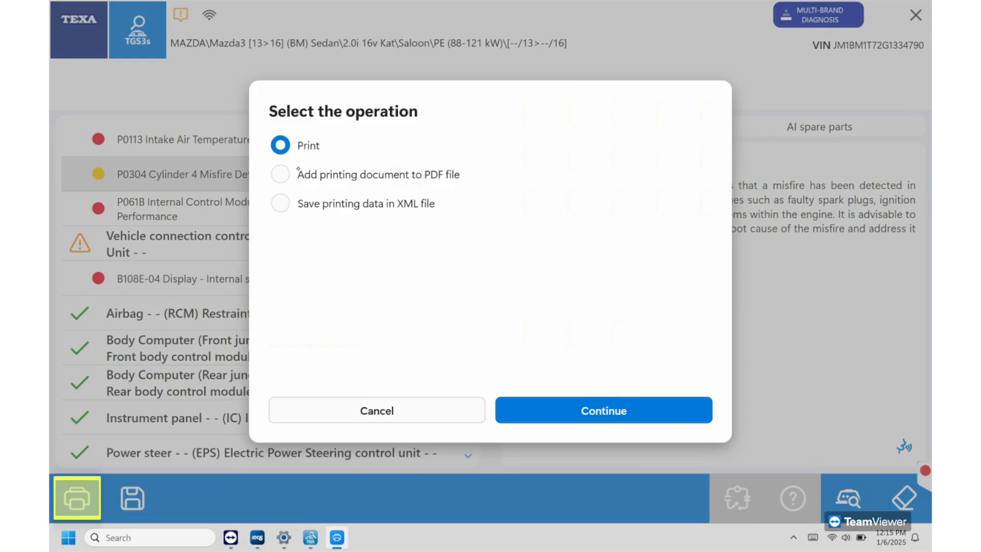
{"action": "left_click", "coordinate": [280, 174]}
{"action": "left_click", "coordinate": [604, 411]}
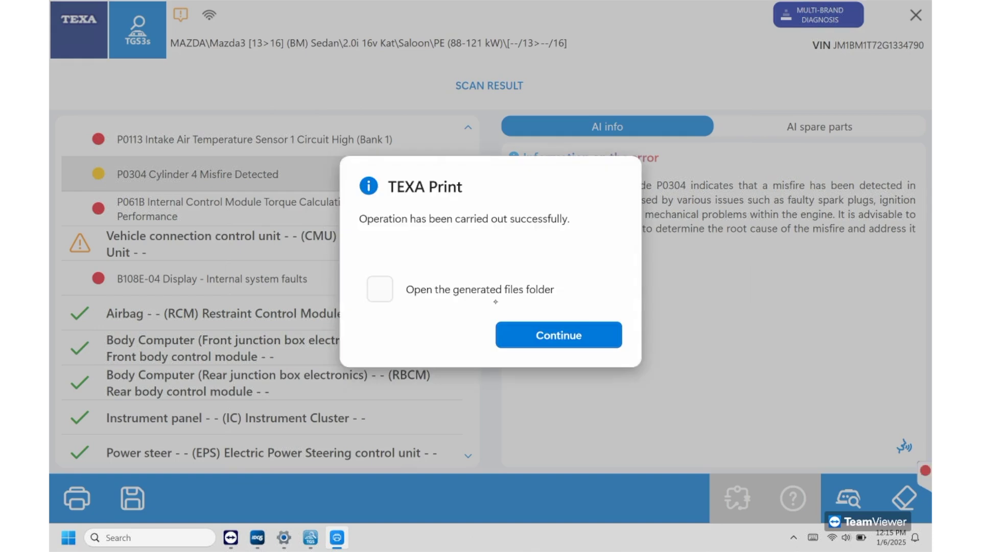
{"action": "left_click", "coordinate": [380, 289]}
Open the generated Mazda3 PDF report from its folder and scroll through it.
{"action": "left_click", "coordinate": [559, 335]}
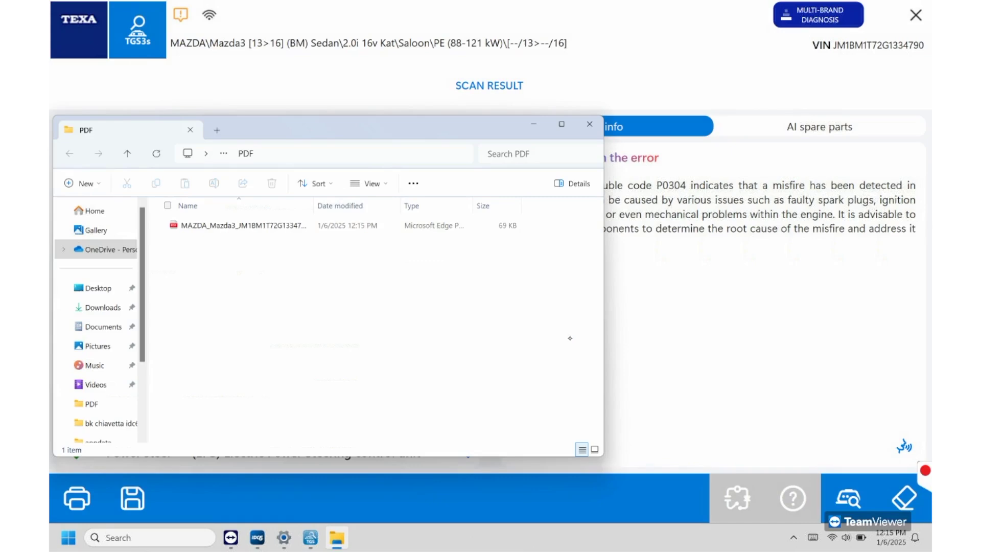
{"action": "double_click", "coordinate": [276, 227]}
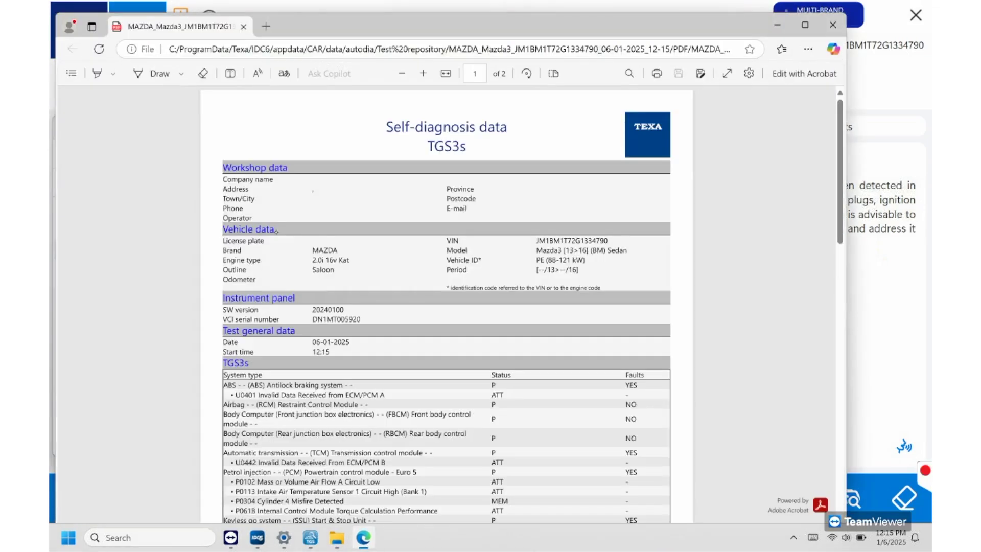
{"action": "scroll", "coordinate": [276, 231], "scroll_direction": "down", "scroll_amount": 9}
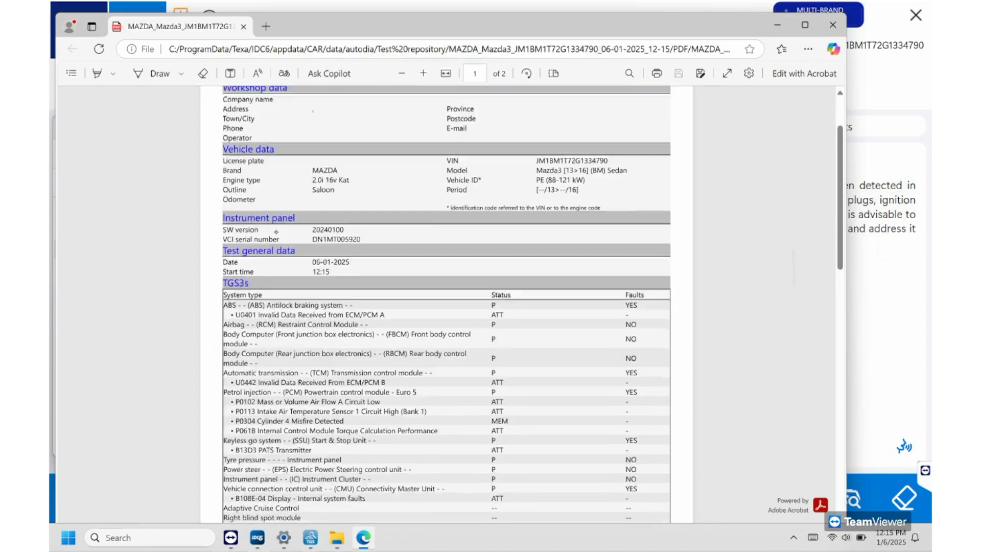
{"action": "scroll", "coordinate": [275, 231], "scroll_direction": "down", "scroll_amount": 6}
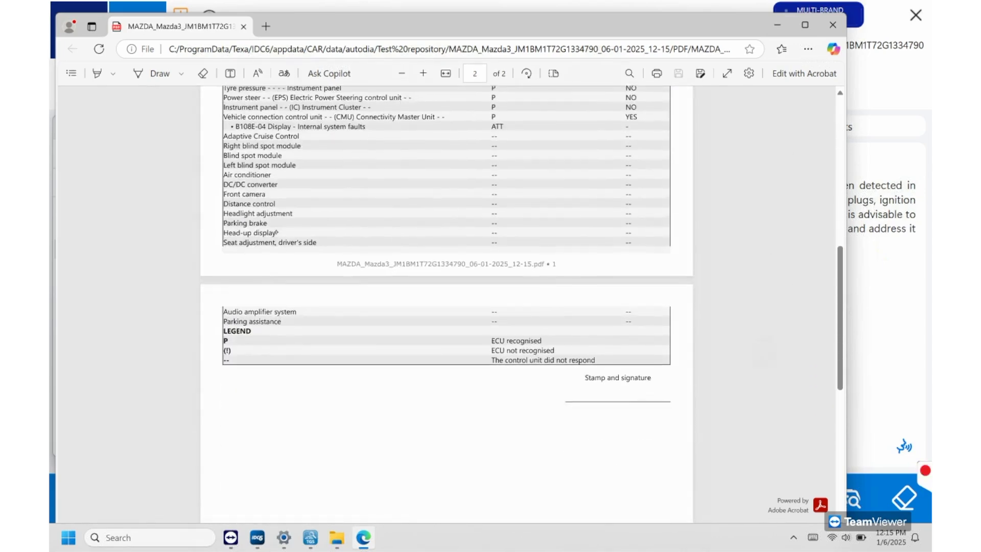
Close the PDF report and its File Explorer folder, returning to the scan result list.
{"action": "key", "text": "alt+F4"}
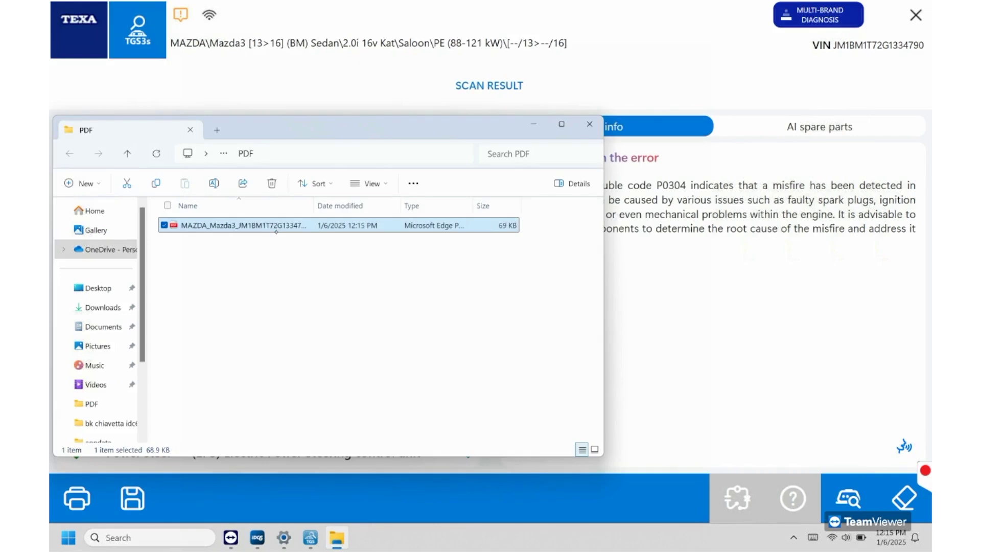
{"action": "left_click", "coordinate": [590, 123]}
{"action": "scroll", "coordinate": [336, 343], "scroll_direction": "up", "scroll_amount": 1}
{"action": "scroll", "coordinate": [334, 357], "scroll_direction": "up", "scroll_amount": 3}
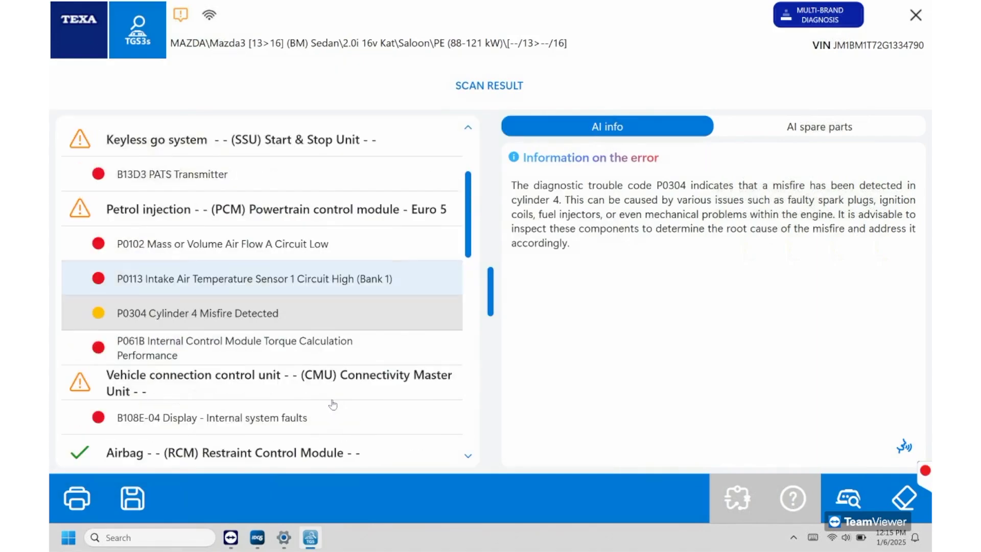
Open the Petrol injection (PCM) module, confirming the instrument panel is on, and view its parameters.
{"action": "left_click", "coordinate": [327, 207]}
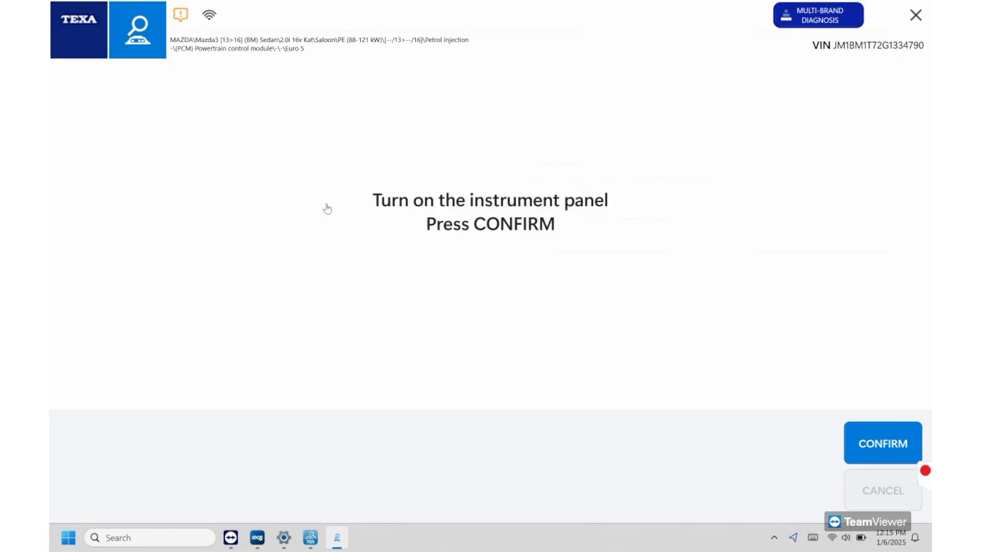
{"action": "left_click", "coordinate": [883, 445]}
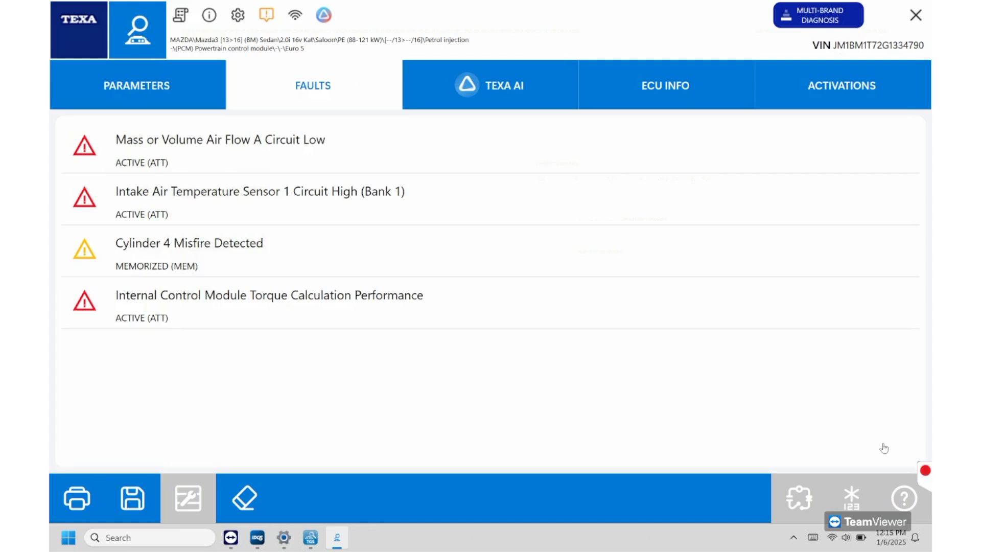
{"action": "left_click", "coordinate": [102, 100]}
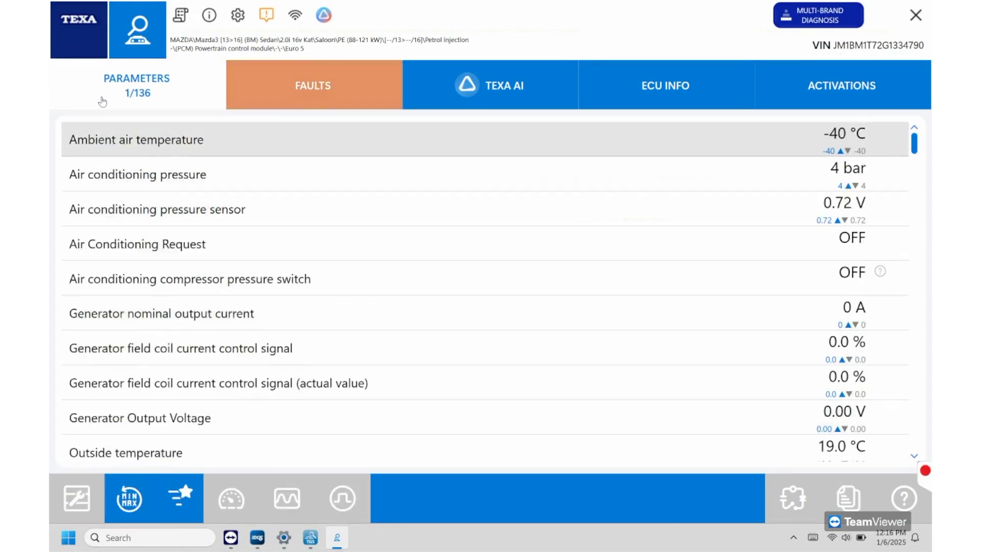
Graph the A/C compressor pressure switch, then build a custom list of four accelerator pedal parameters.
{"action": "left_click", "coordinate": [225, 280]}
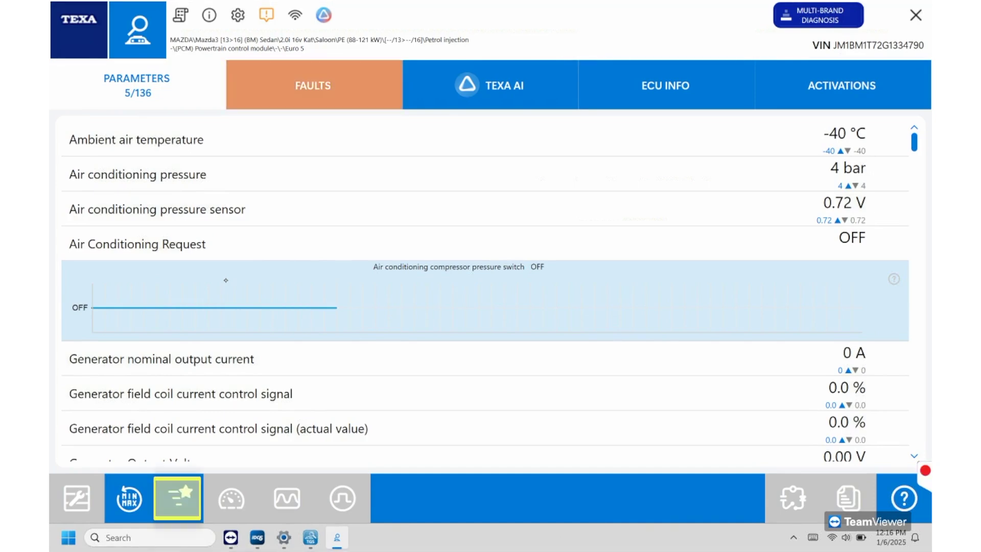
{"action": "left_click", "coordinate": [169, 503]}
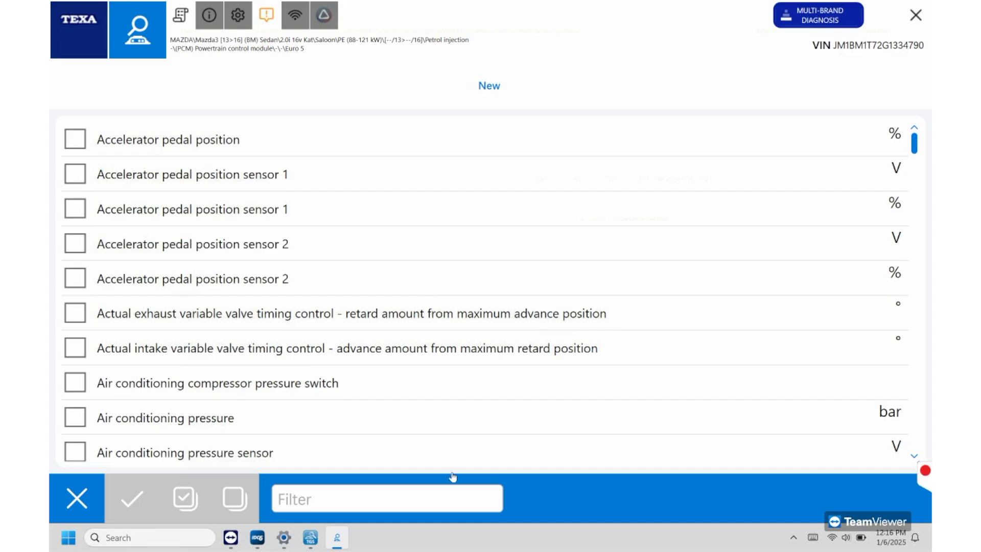
{"action": "left_click", "coordinate": [76, 139]}
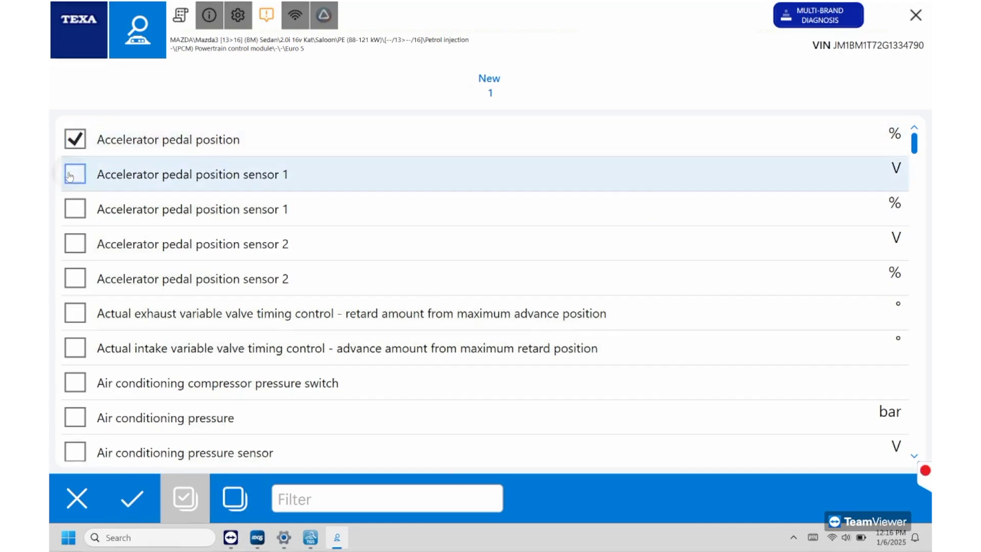
{"action": "left_click", "coordinate": [72, 175]}
{"action": "left_click", "coordinate": [71, 210]}
{"action": "left_click", "coordinate": [71, 244]}
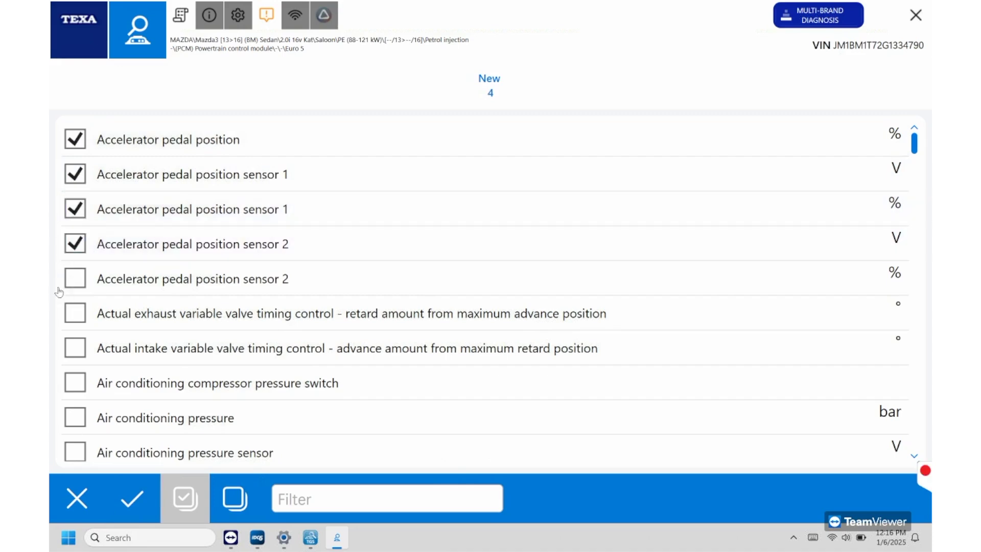
{"action": "left_click", "coordinate": [122, 512]}
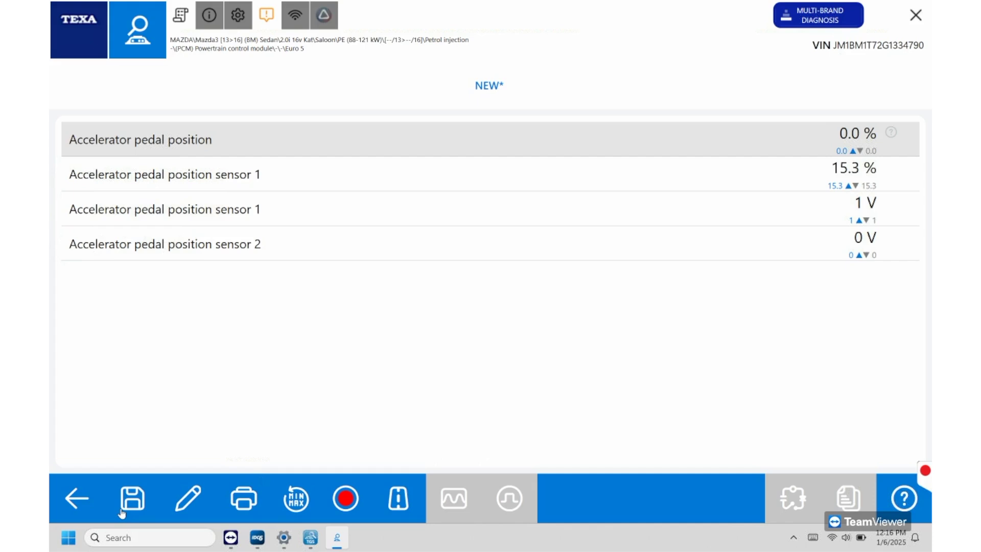
Recheck the custom list's parameter selection, then return to the full parameter list.
{"action": "left_click", "coordinate": [186, 506]}
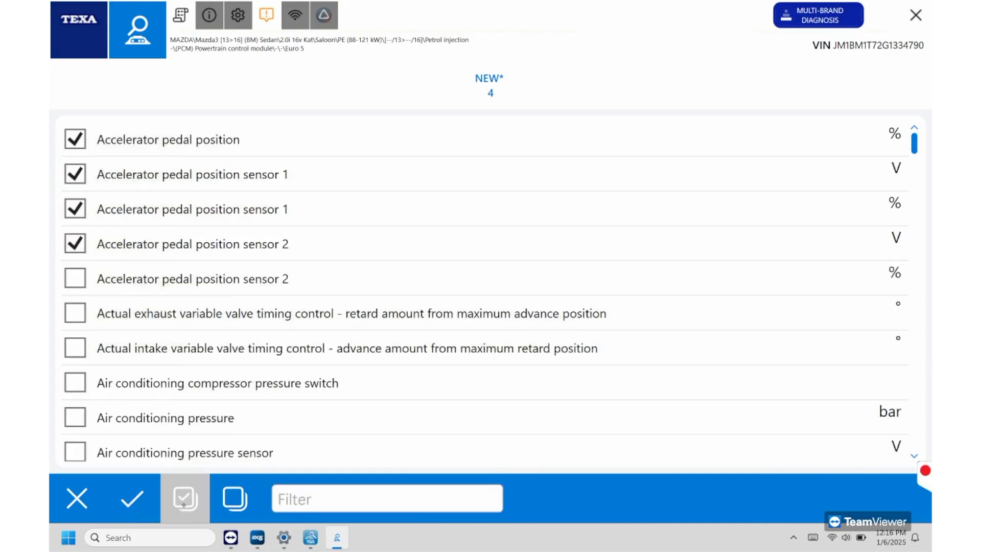
{"action": "left_click", "coordinate": [76, 506]}
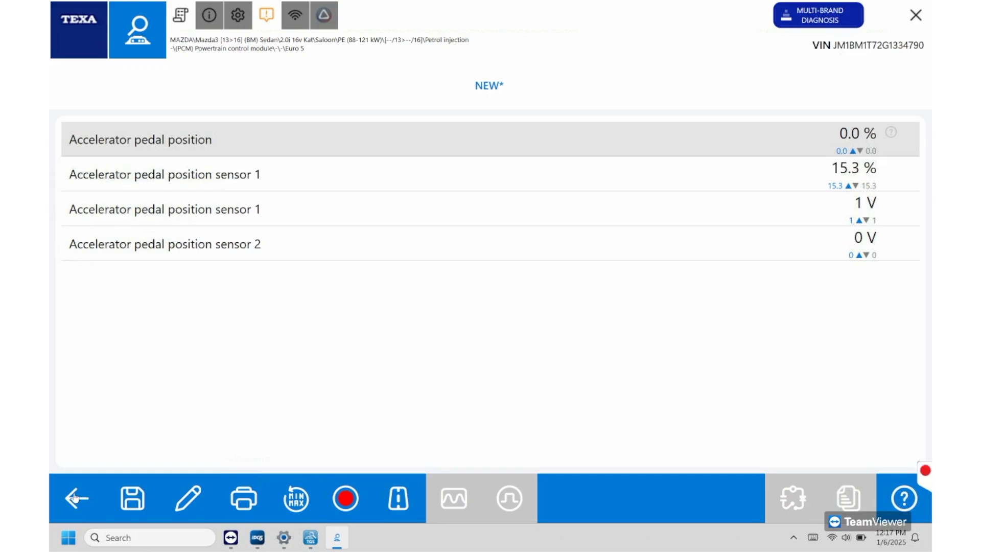
{"action": "left_click", "coordinate": [74, 498]}
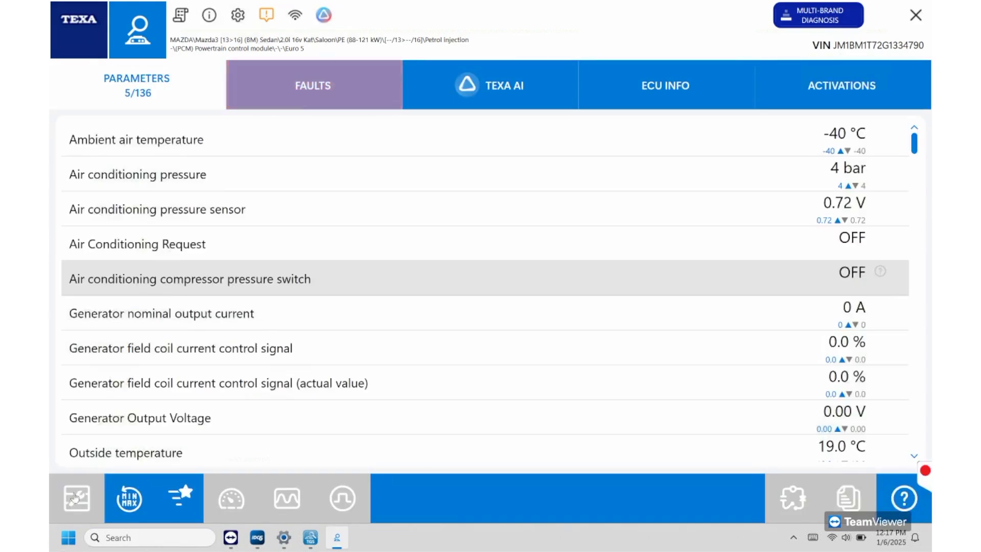
Read TEXA AI explanations for P0113, P0304, P061B and P0102, then check ECU info and activations.
{"action": "left_click", "coordinate": [516, 97]}
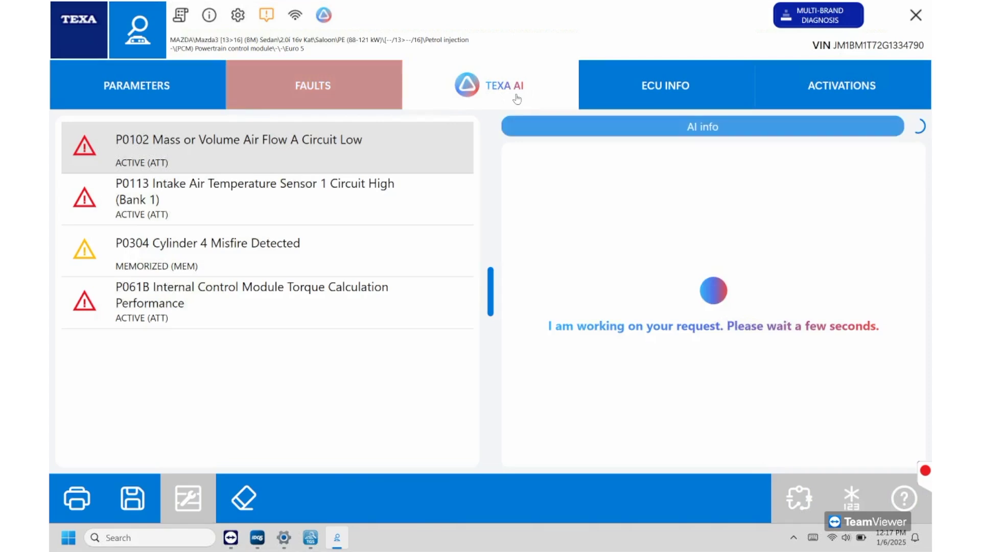
{"action": "left_click", "coordinate": [137, 201]}
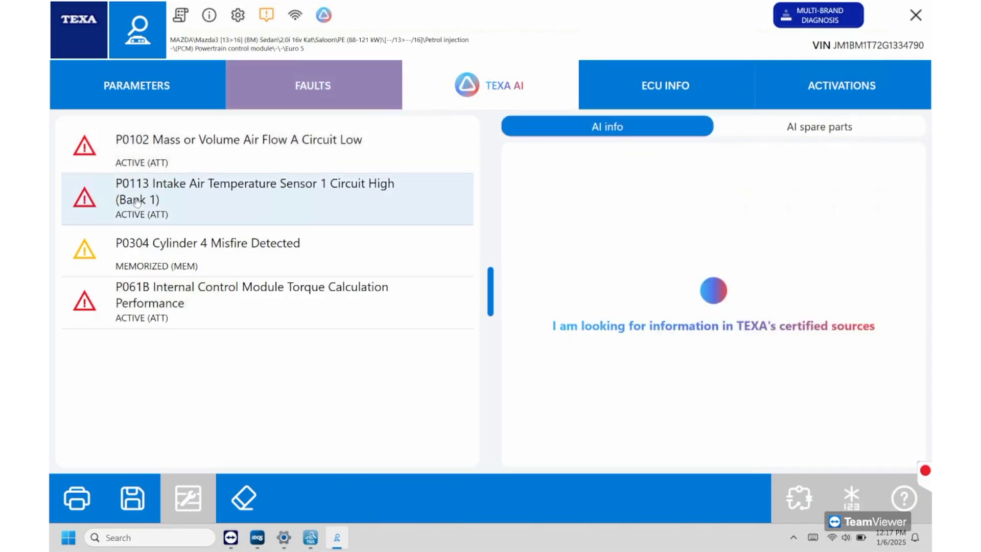
{"action": "left_click", "coordinate": [180, 239]}
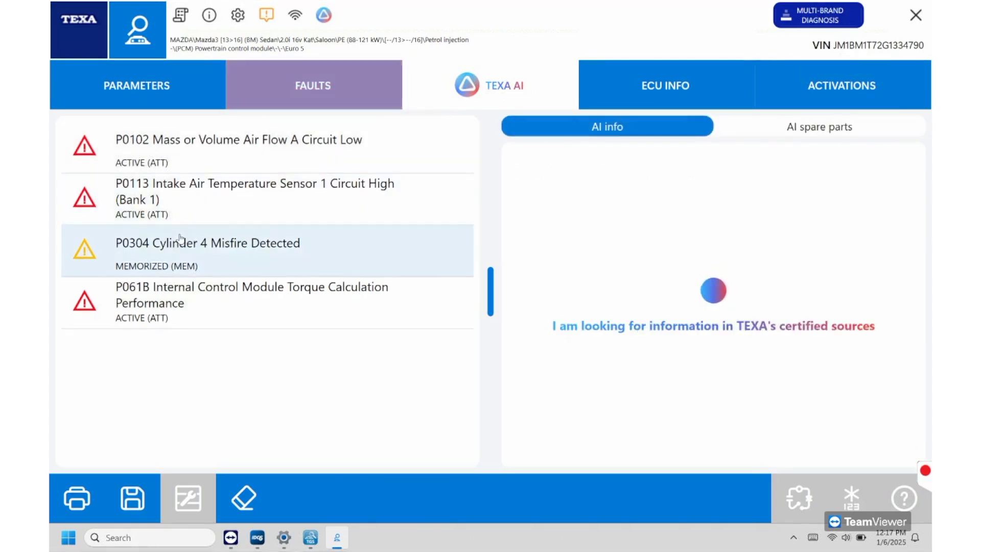
{"action": "left_click", "coordinate": [207, 318]}
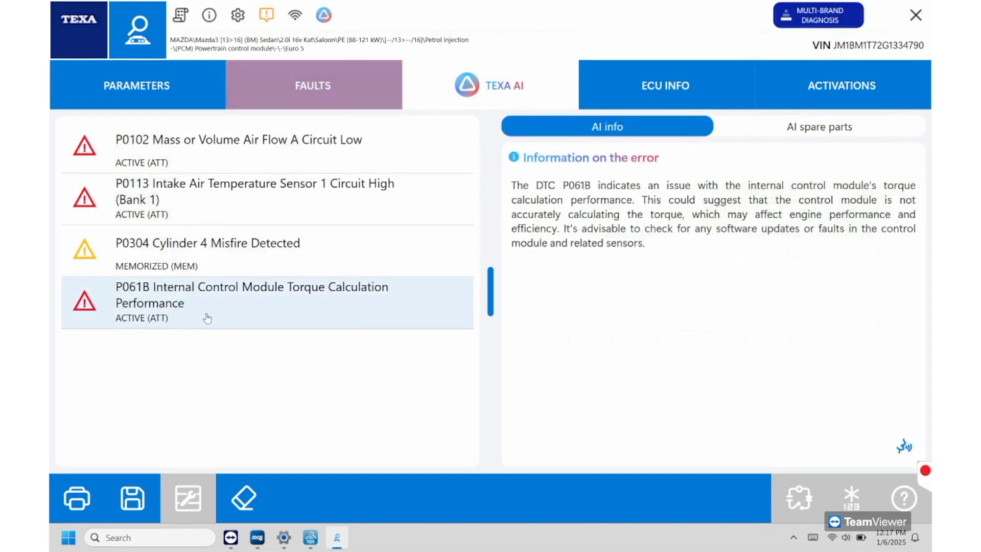
{"action": "left_click", "coordinate": [146, 164]}
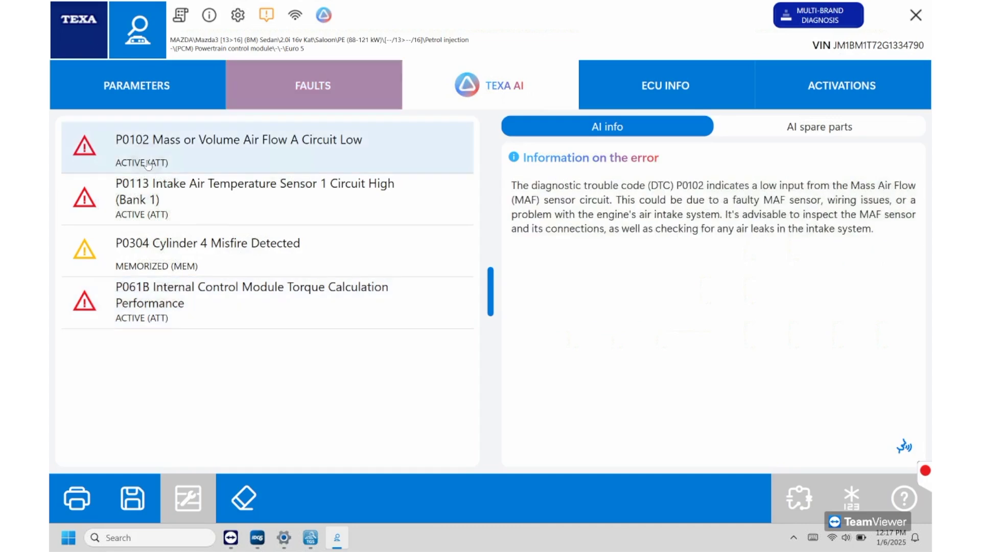
{"action": "left_click", "coordinate": [657, 101]}
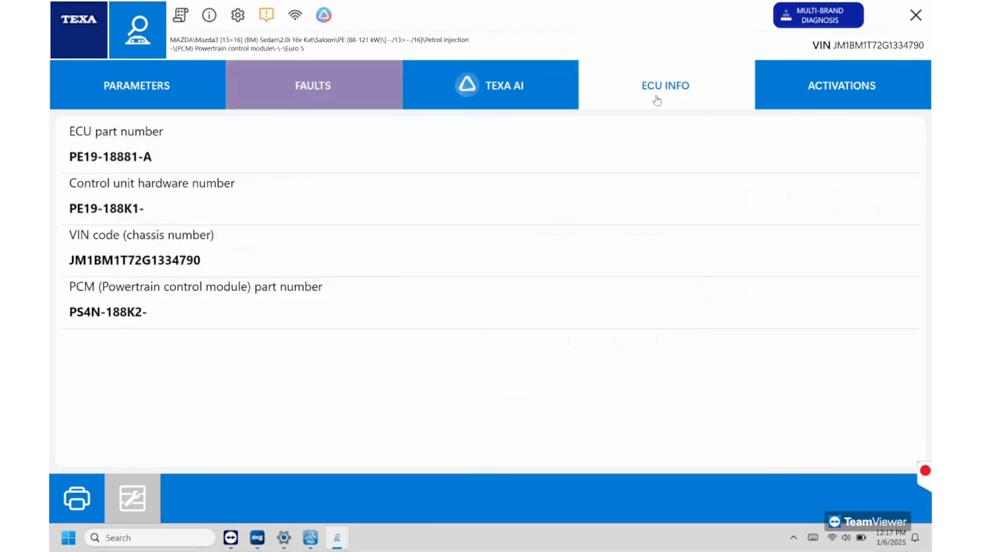
{"action": "left_click", "coordinate": [857, 90]}
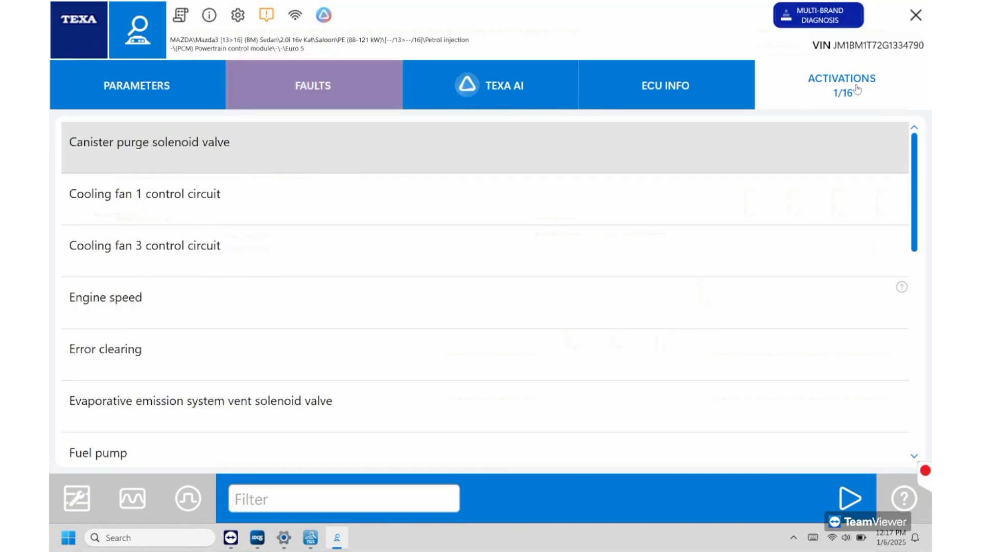
Scroll through the 16 activations, from Canister purge solenoid valve to Fuel pump, then return to faults.
{"action": "scroll", "coordinate": [838, 353], "scroll_direction": "down", "scroll_amount": 1}
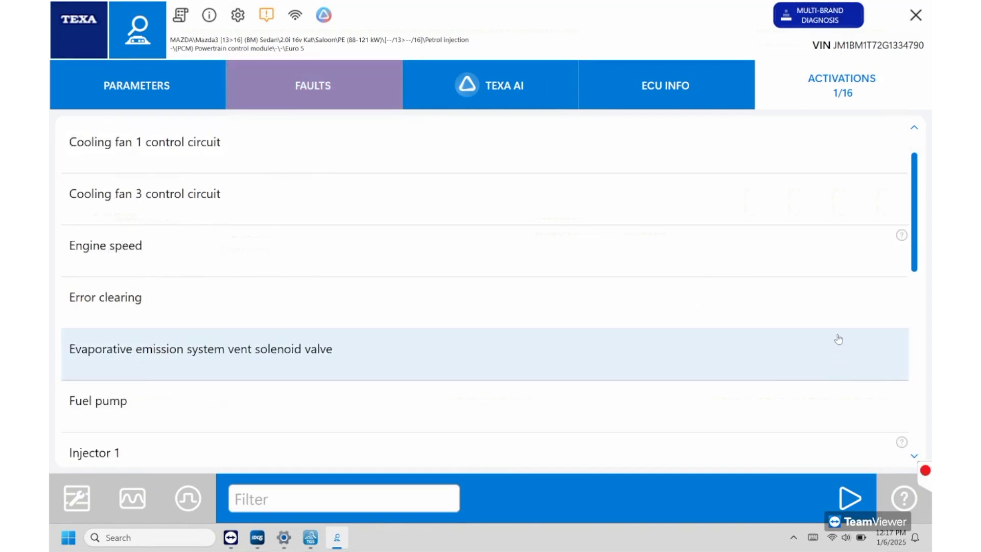
{"action": "scroll", "coordinate": [836, 378], "scroll_direction": "up", "scroll_amount": 1}
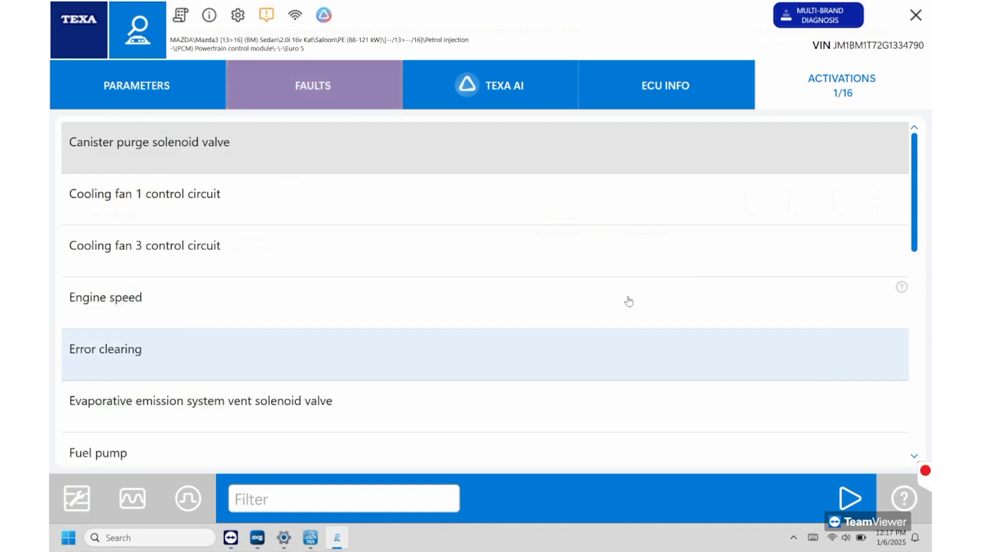
{"action": "scroll", "coordinate": [653, 221], "scroll_direction": "down", "scroll_amount": 3}
{"action": "scroll", "coordinate": [671, 167], "scroll_direction": "down", "scroll_amount": 3}
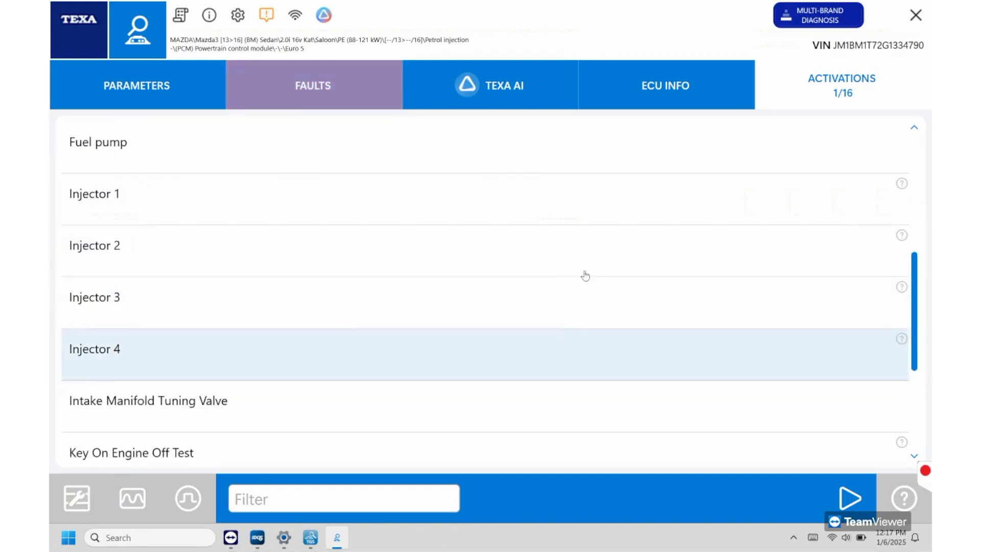
{"action": "scroll", "coordinate": [585, 274], "scroll_direction": "down", "scroll_amount": 2}
{"action": "scroll", "coordinate": [681, 186], "scroll_direction": "down", "scroll_amount": 2}
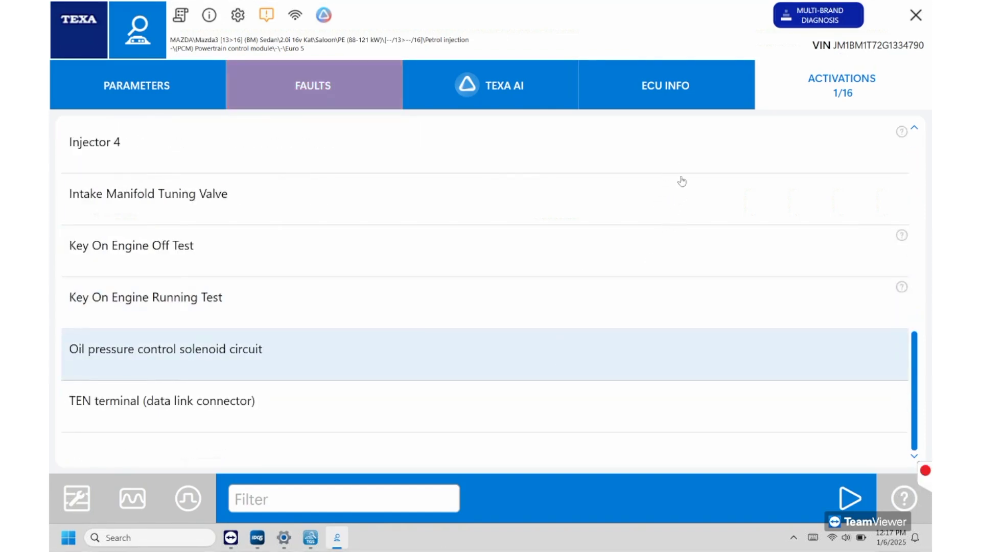
{"action": "scroll", "coordinate": [577, 304], "scroll_direction": "up", "scroll_amount": 10}
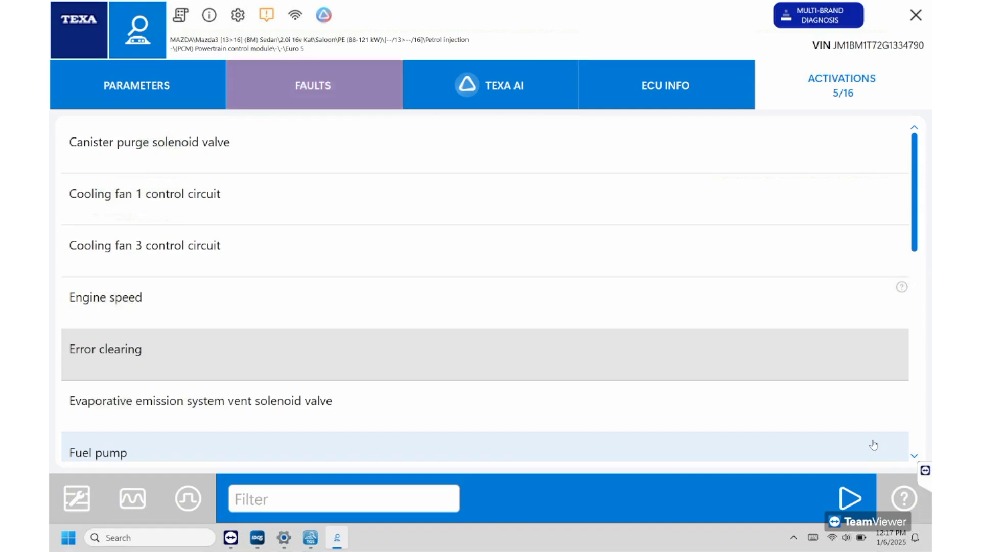
{"action": "left_click", "coordinate": [324, 101]}
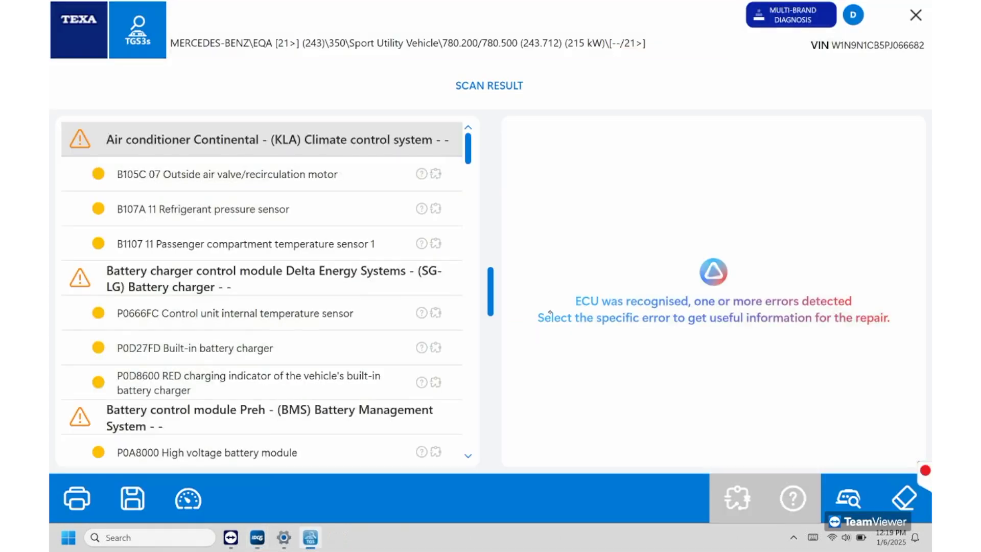
Read AI info and help for B105C07, then open the full help sheet for P0666FC.
{"action": "left_click", "coordinate": [130, 183]}
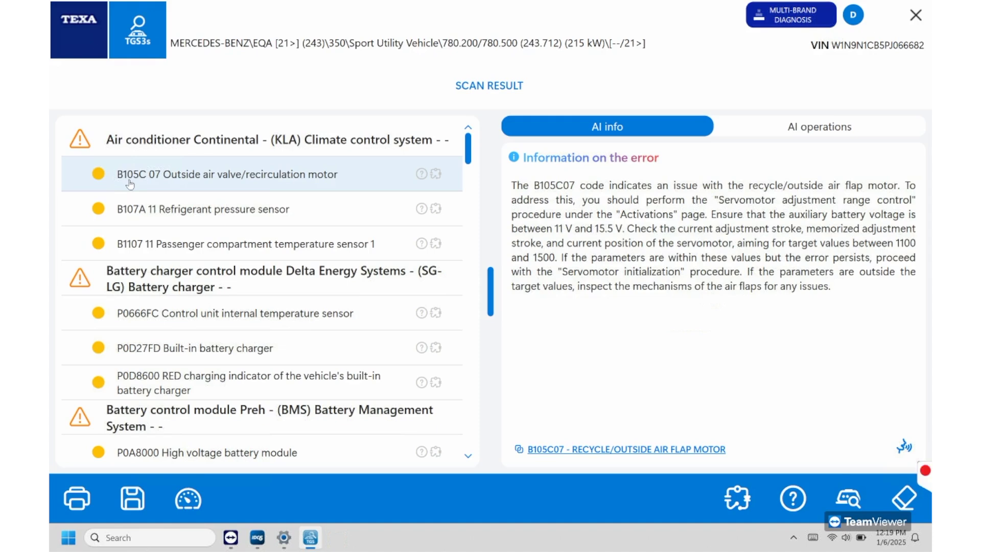
{"action": "left_click", "coordinate": [671, 449]}
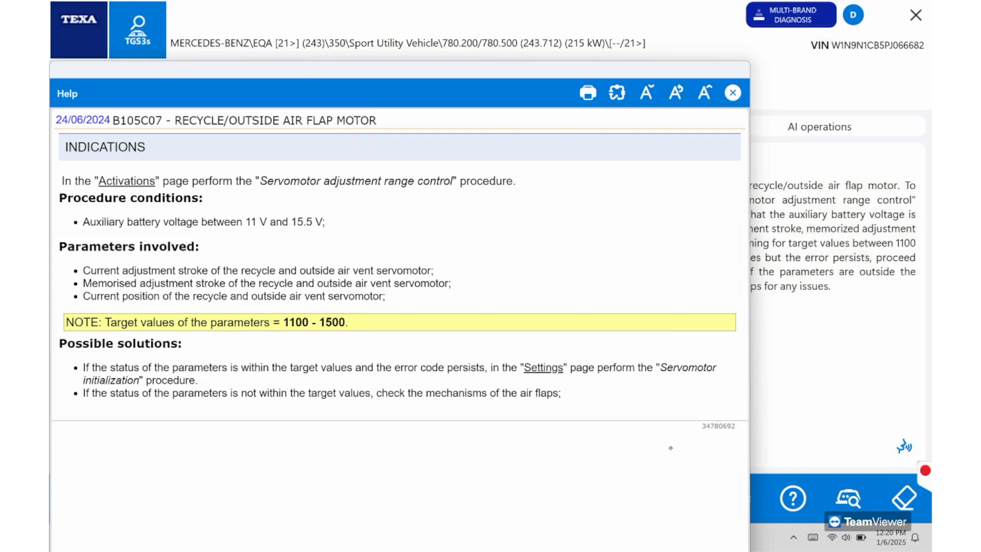
{"action": "key", "text": "Escape"}
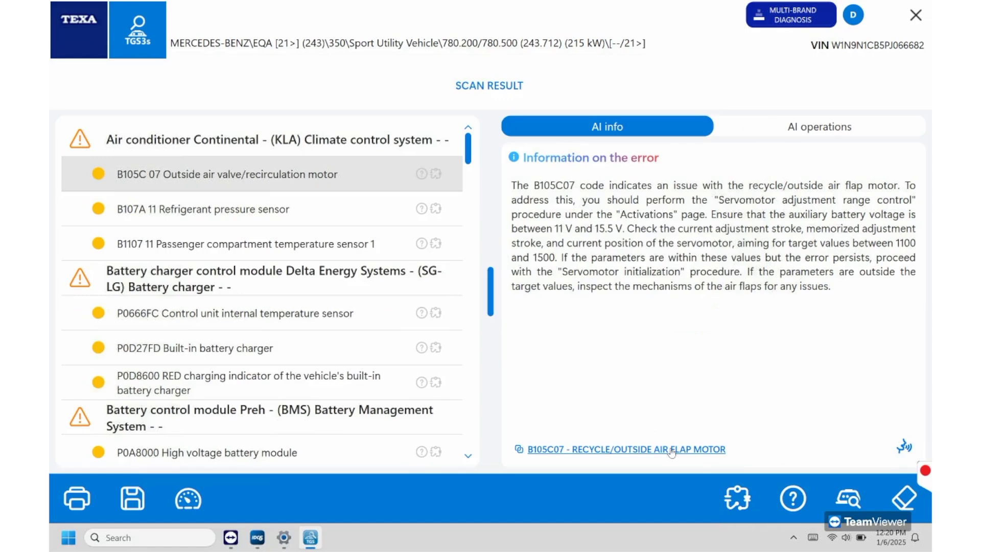
{"action": "left_click", "coordinate": [123, 330]}
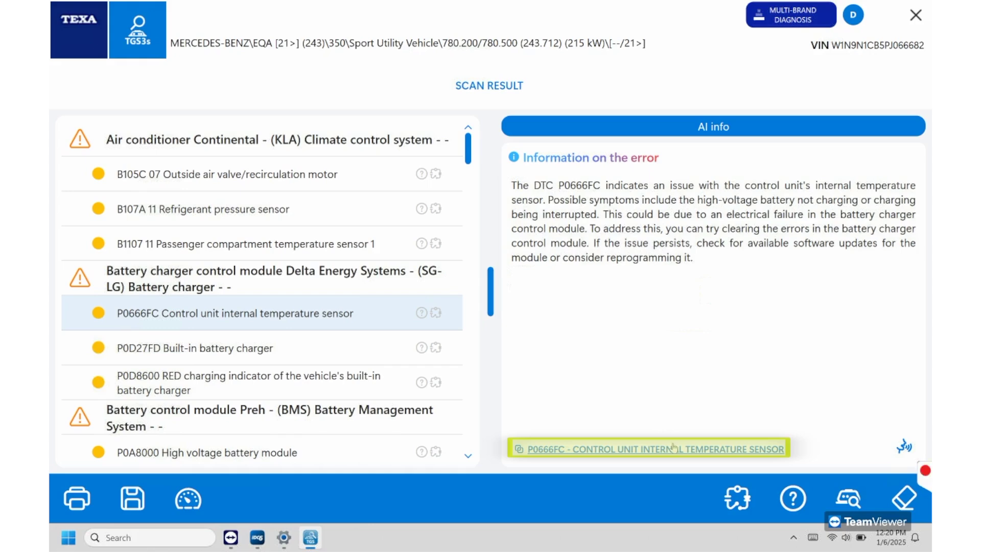
{"action": "left_click", "coordinate": [673, 447]}
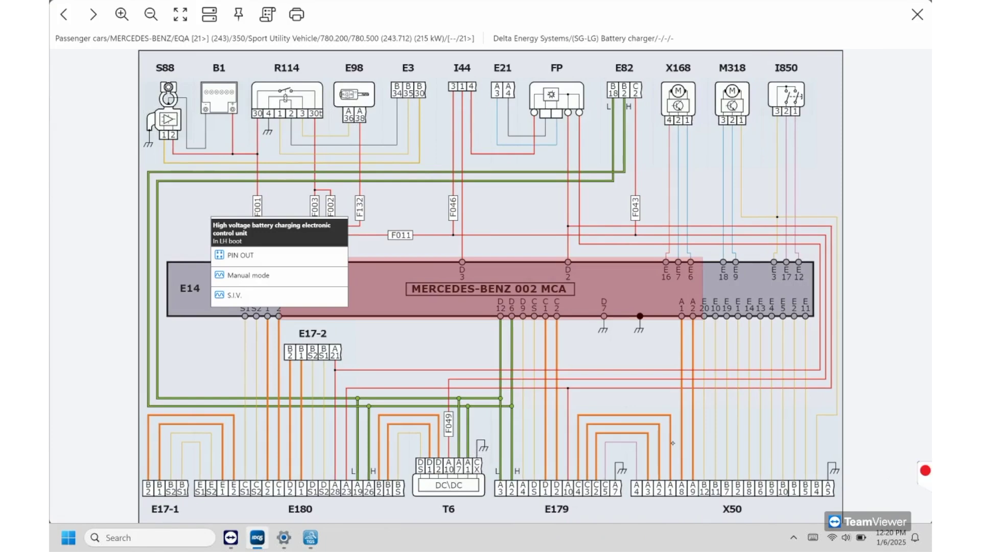
View the charging control unit's pin-out, then close the wiring diagram.
{"action": "left_click", "coordinate": [240, 255]}
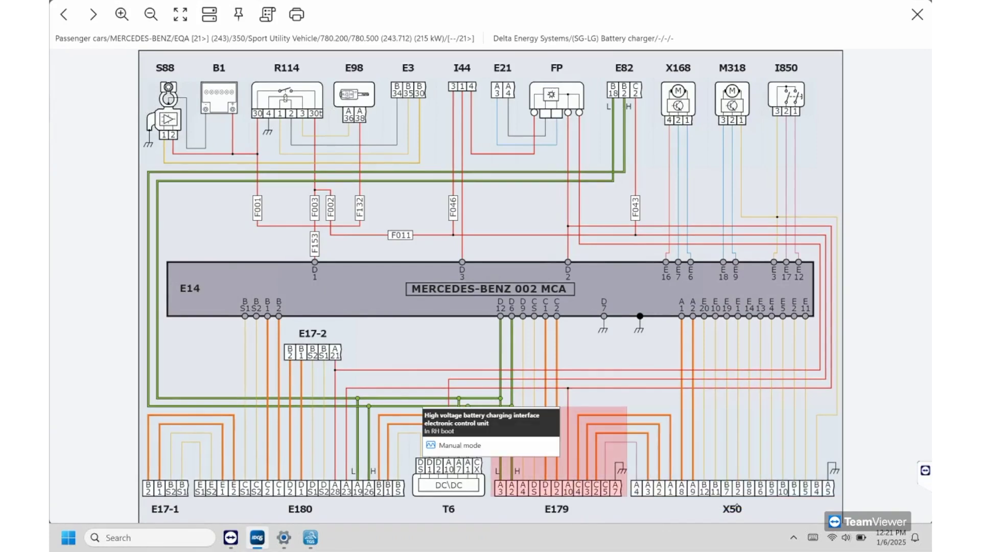
{"action": "key", "text": "Escape"}
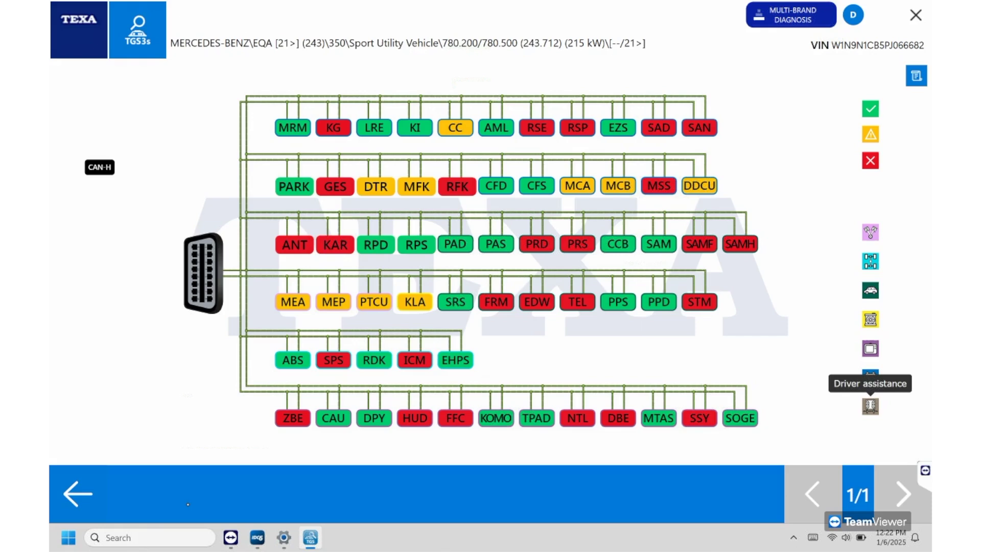
{"action": "left_click", "coordinate": [374, 185]}
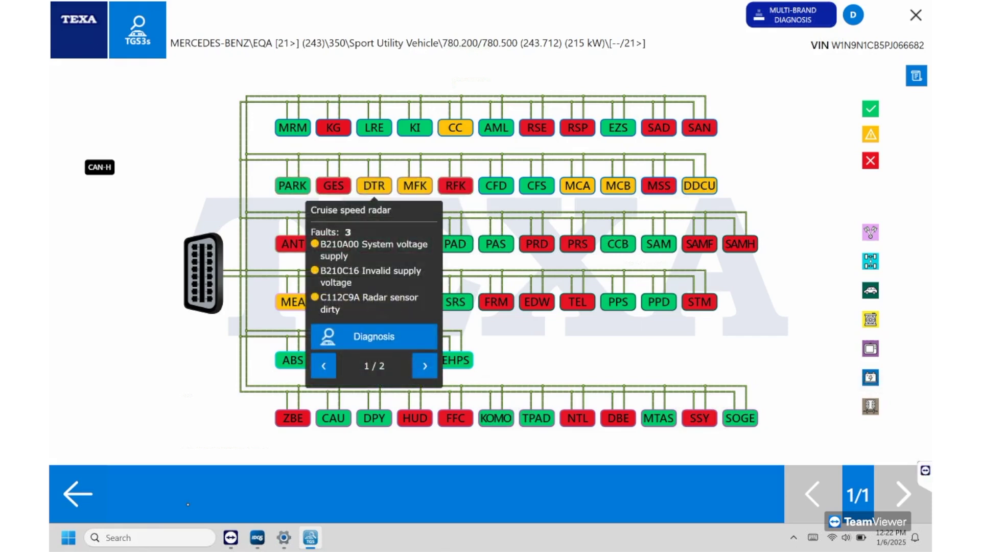
Diagnose the DTR cruise speed radar, read TEXA AI info on B210A00, then exit the diagnosis.
{"action": "left_click", "coordinate": [374, 336]}
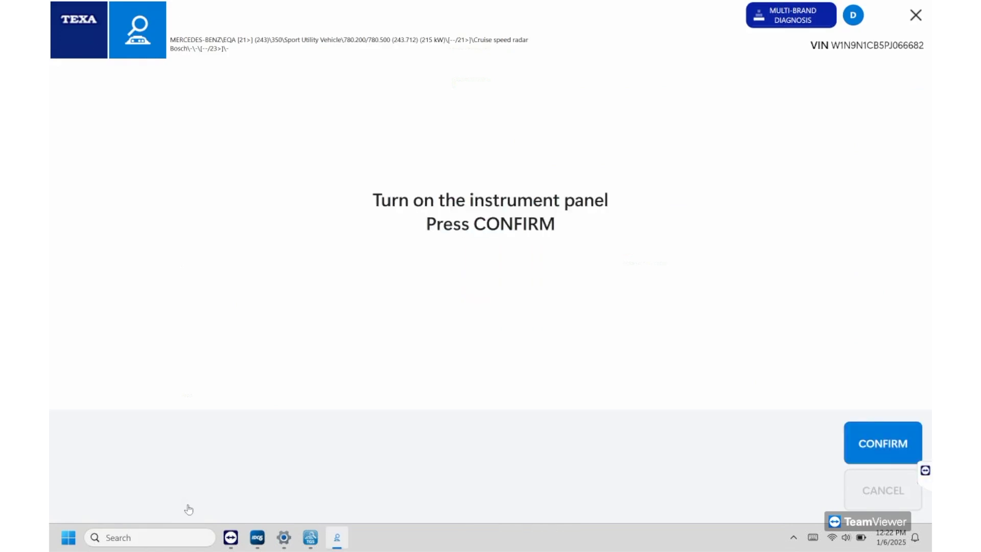
{"action": "left_click", "coordinate": [880, 424]}
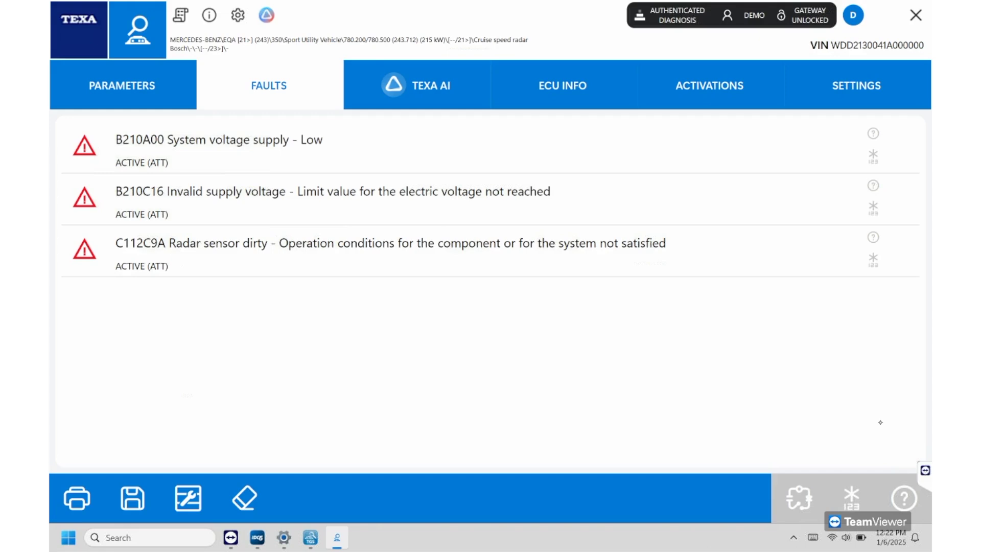
{"action": "left_click", "coordinate": [255, 151]}
{"action": "left_click", "coordinate": [443, 85]}
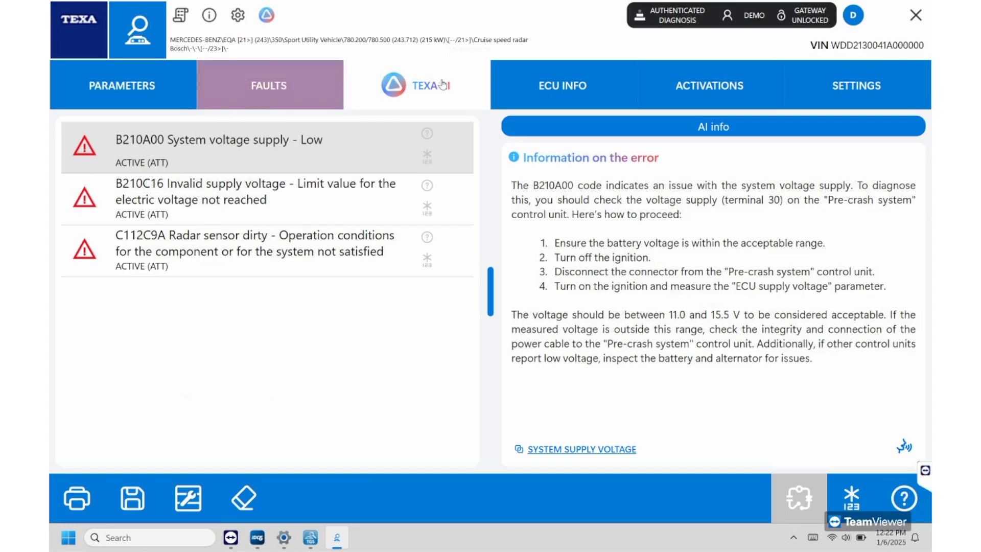
{"action": "left_click", "coordinate": [915, 16]}
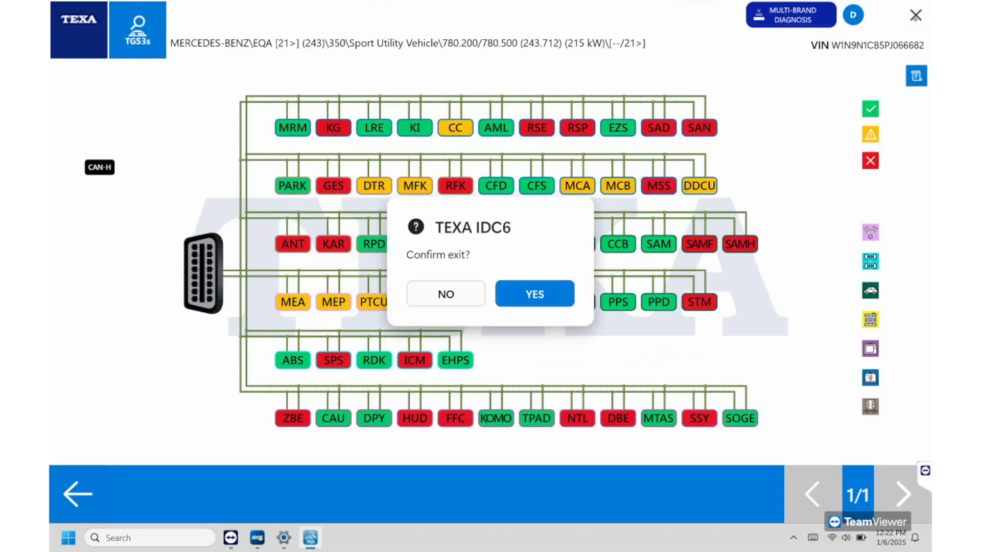
{"action": "left_click", "coordinate": [527, 299]}
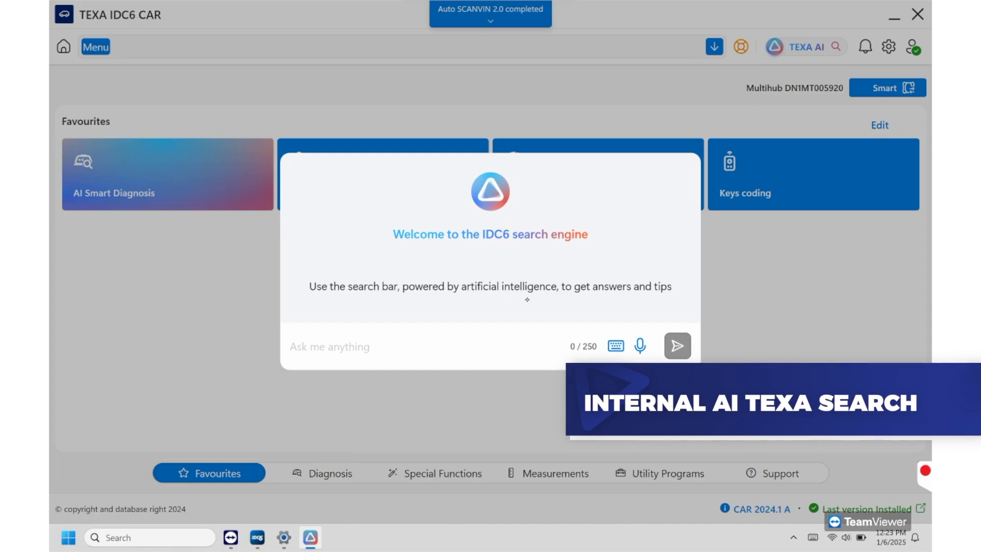
Place the cursor in the TEXA AI search box to begin writing a question.
{"action": "left_click", "coordinate": [416, 346]}
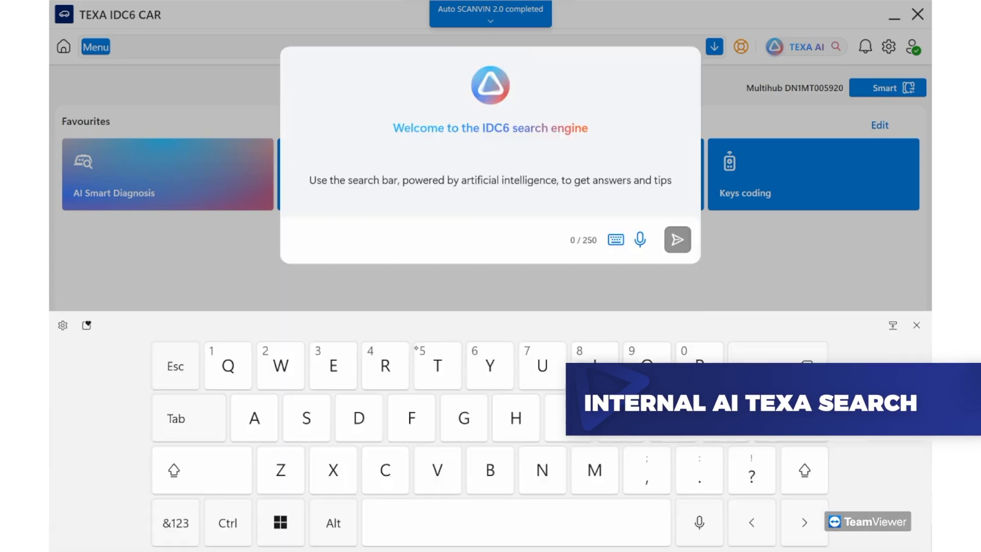
Ask AI Global Search about P0420 on a 2014 Chevy Caprice.
{"action": "type", "text": "P"}
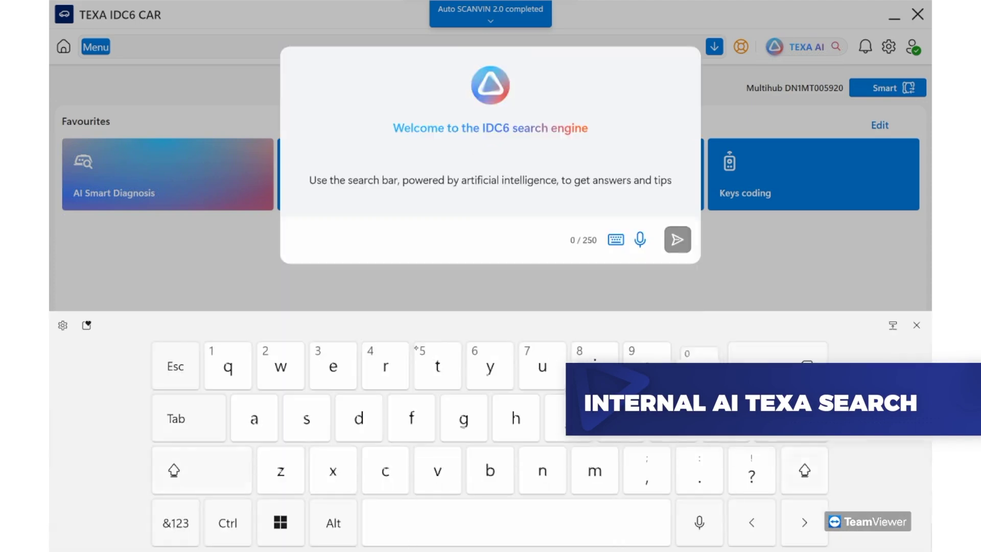
{"action": "left_click", "coordinate": [176, 523]}
{"action": "type", "text": "420"}
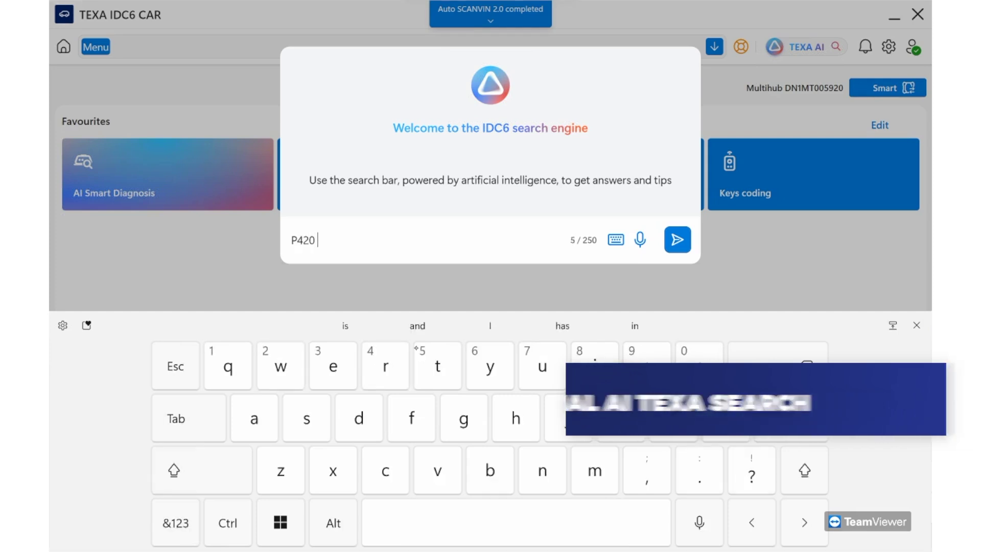
{"action": "left_click", "coordinate": [175, 523]}
{"action": "type", "text": "2015"}
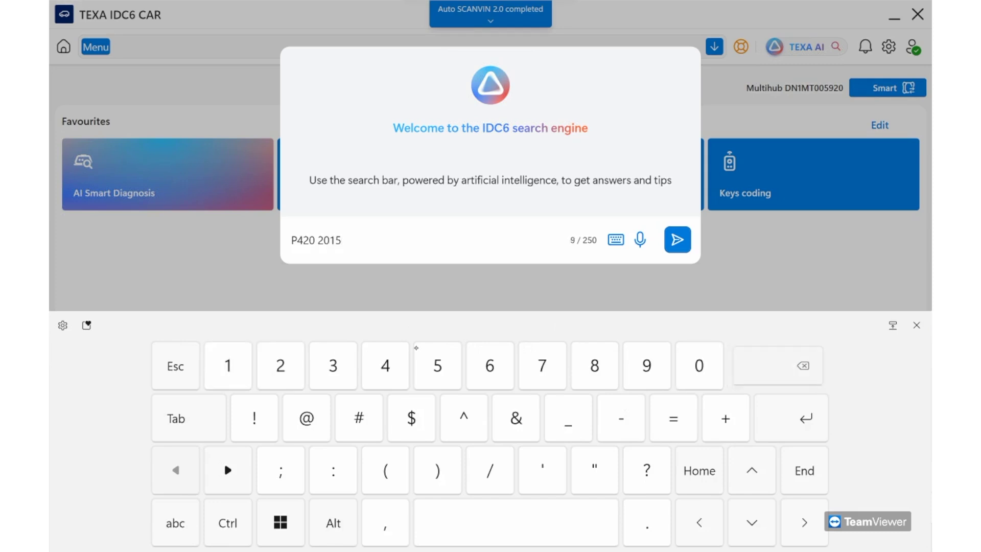
{"action": "key", "text": "BackSpace"}
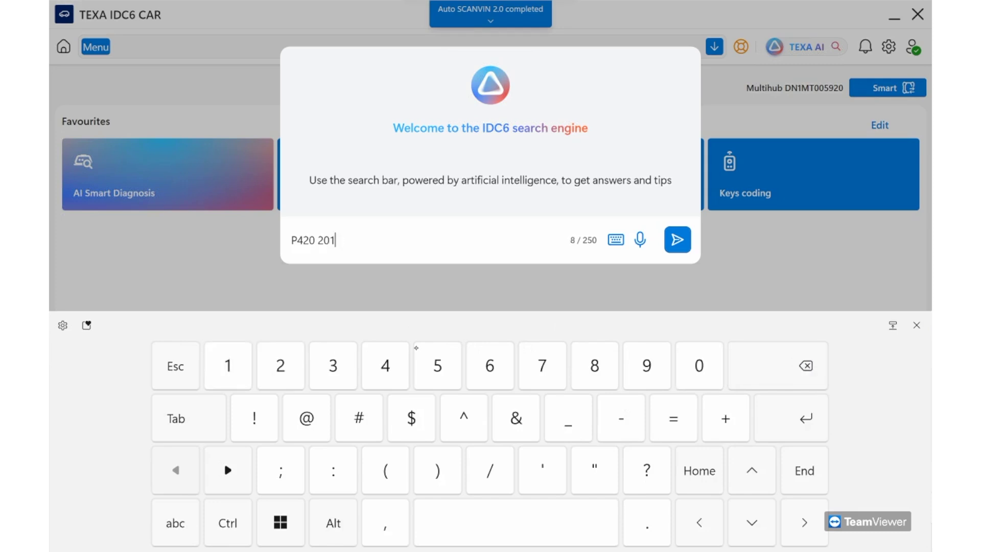
{"action": "type", "text": "4 ch"}
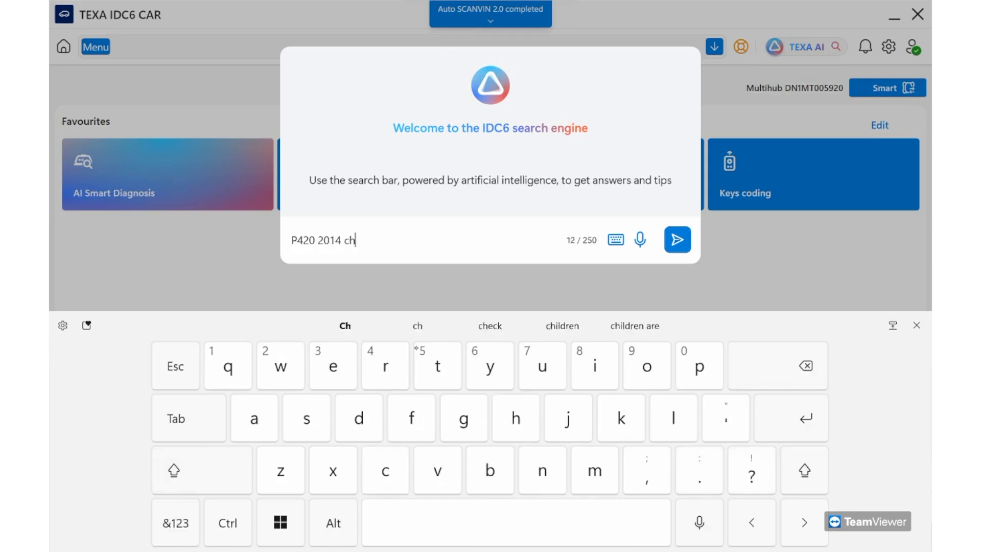
{"action": "type", "text": "evy caprice"}
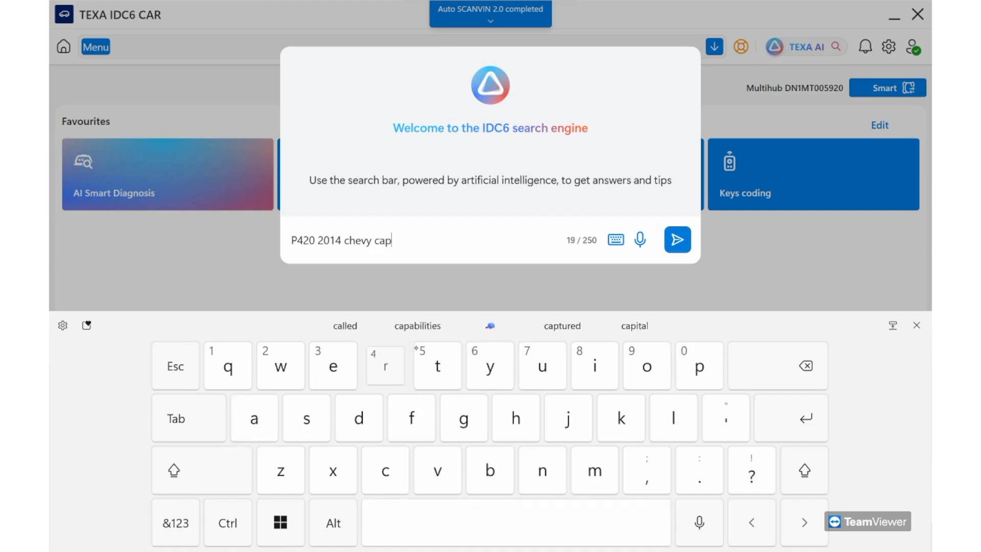
{"action": "left_click", "coordinate": [670, 247]}
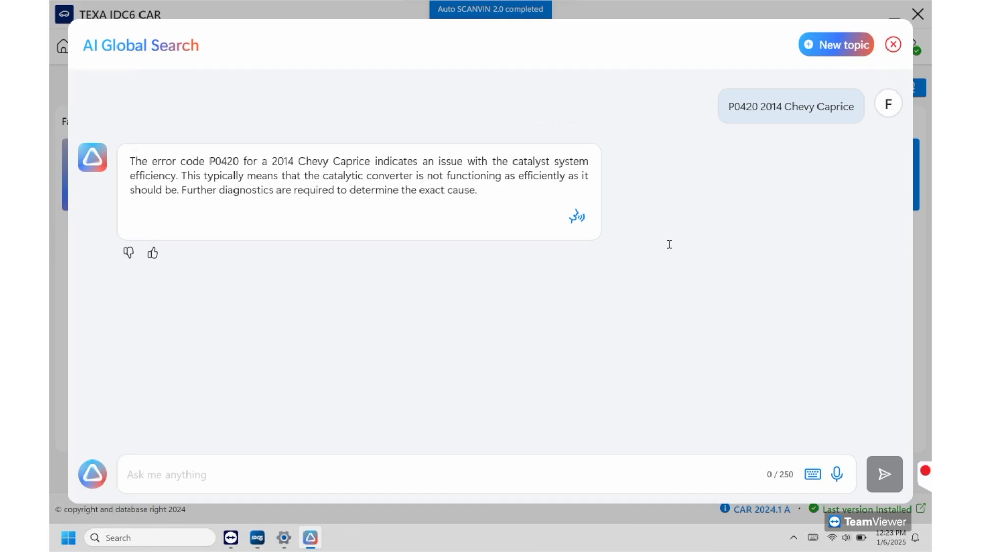
{"action": "left_click", "coordinate": [420, 475]}
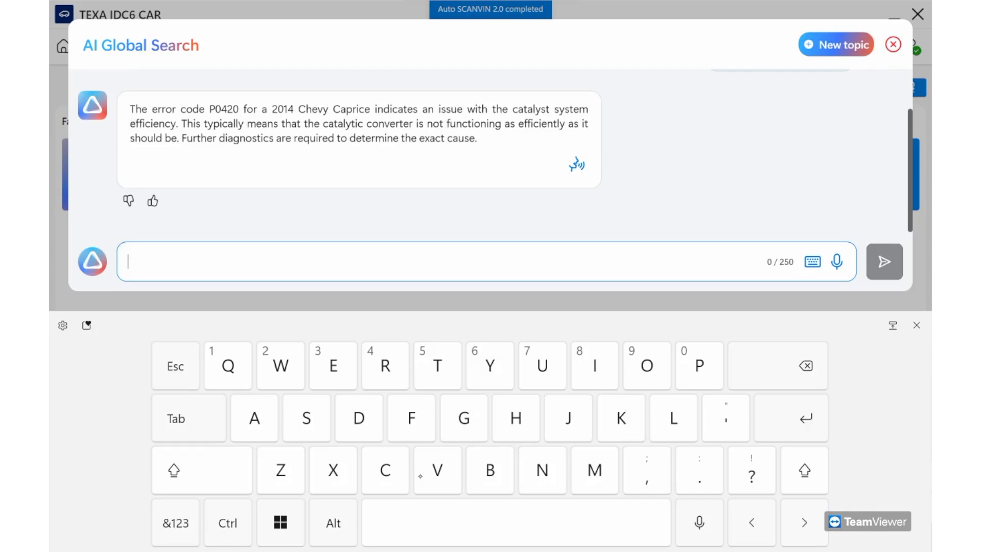
Type the second query 'P0151 Toyota tubdra' into the Ask me anything box.
{"action": "type", "text": "P"}
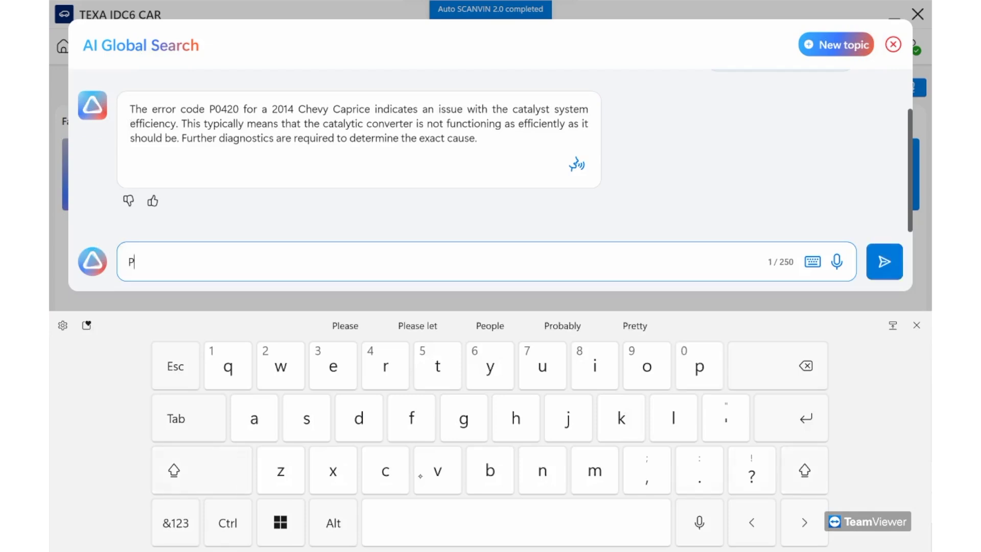
{"action": "left_click", "coordinate": [176, 523]}
{"action": "type", "text": "0"}
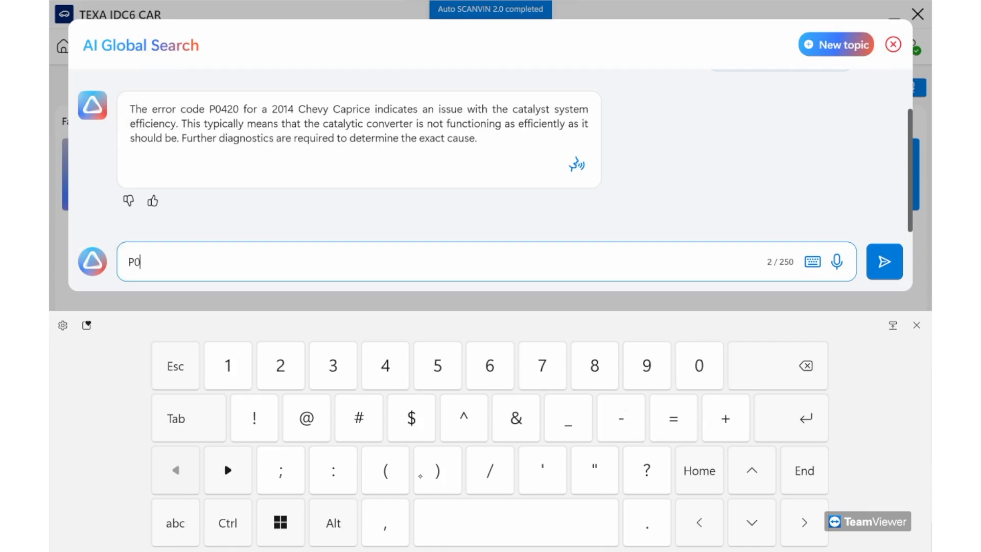
{"action": "left_click", "coordinate": [176, 522]}
{"action": "left_click", "coordinate": [176, 523]}
{"action": "type", "text": "151"}
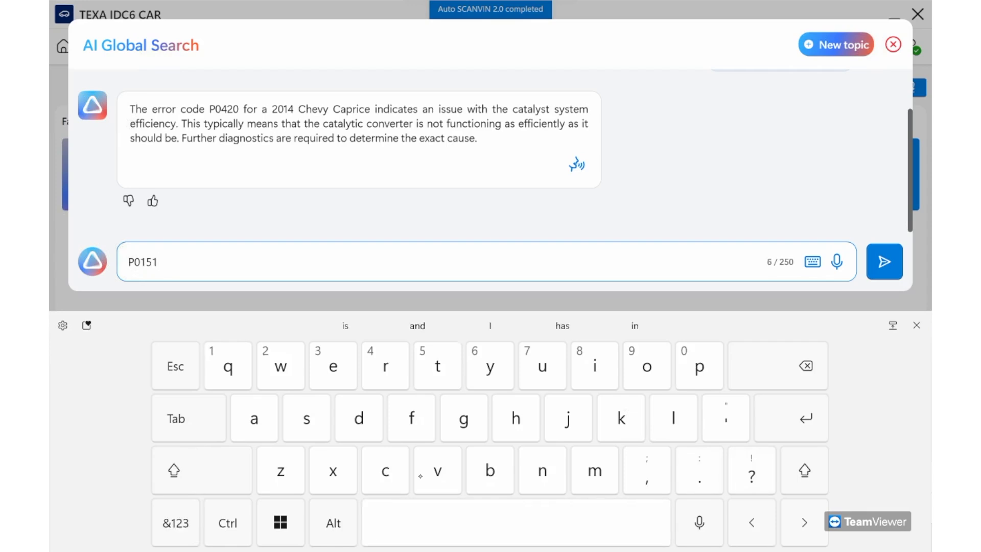
{"action": "type", "text": " Toyota "}
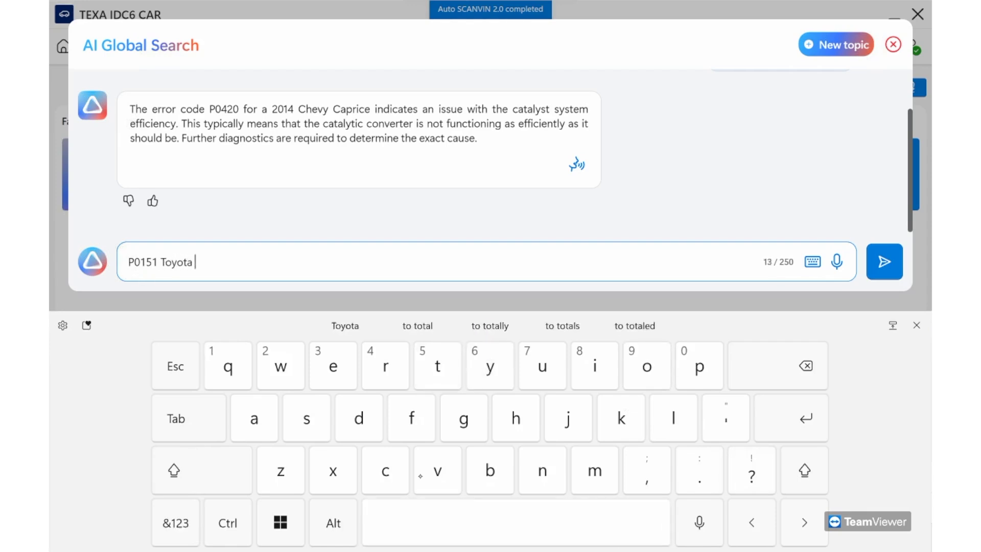
{"action": "type", "text": "tubdra"}
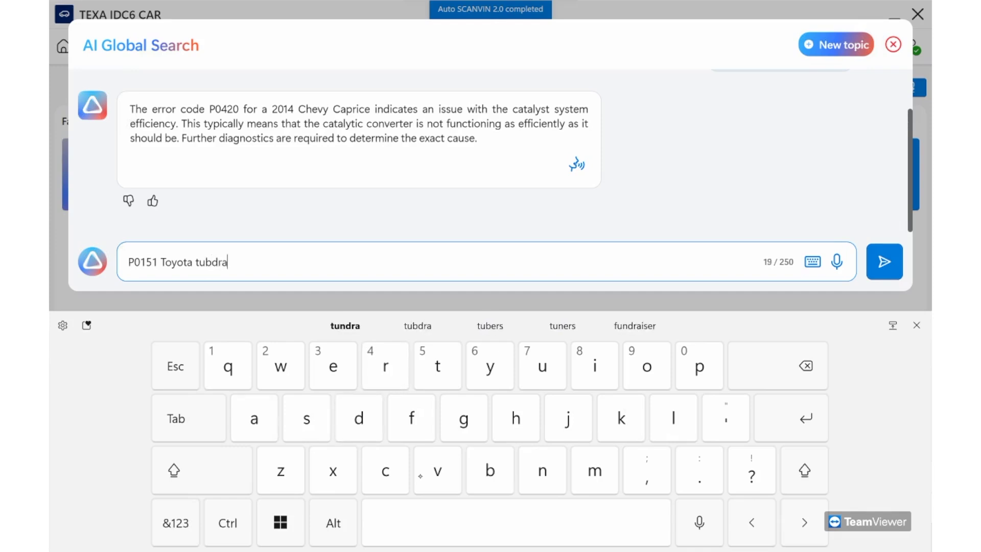
Correct 'tubdra' to 'tundra' and send the P0151 Toyota tundra query.
{"action": "left_click", "coordinate": [203, 262]}
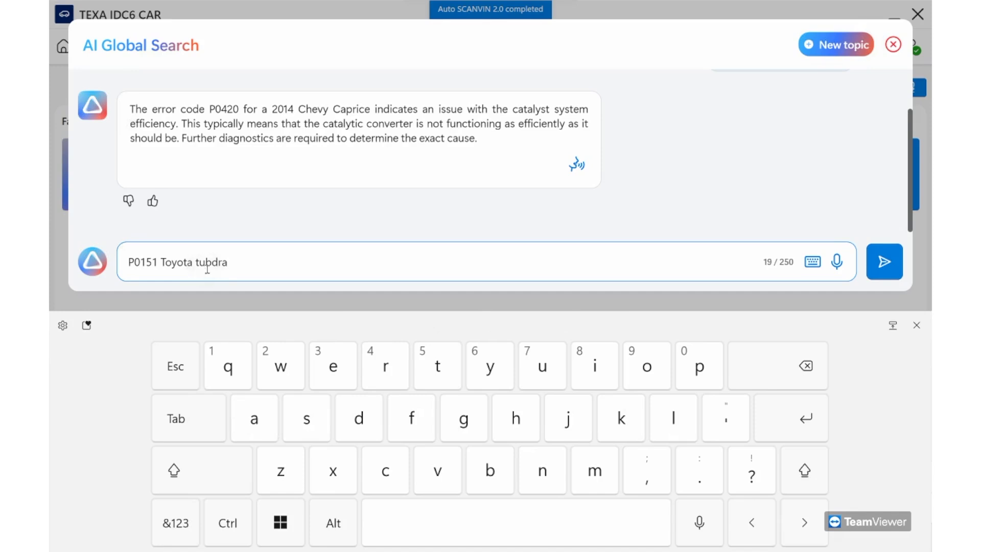
{"action": "left_click", "coordinate": [213, 263]}
{"action": "key", "text": "BackSpace"}
{"action": "key", "text": "BackSpace"}
{"action": "type", "text": "u"}
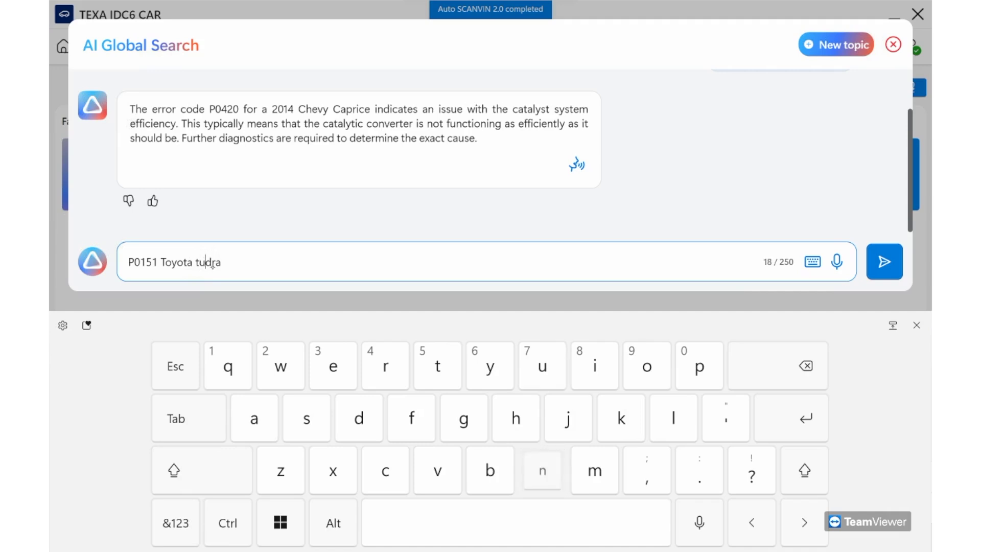
{"action": "type", "text": "n"}
{"action": "left_click", "coordinate": [885, 261]}
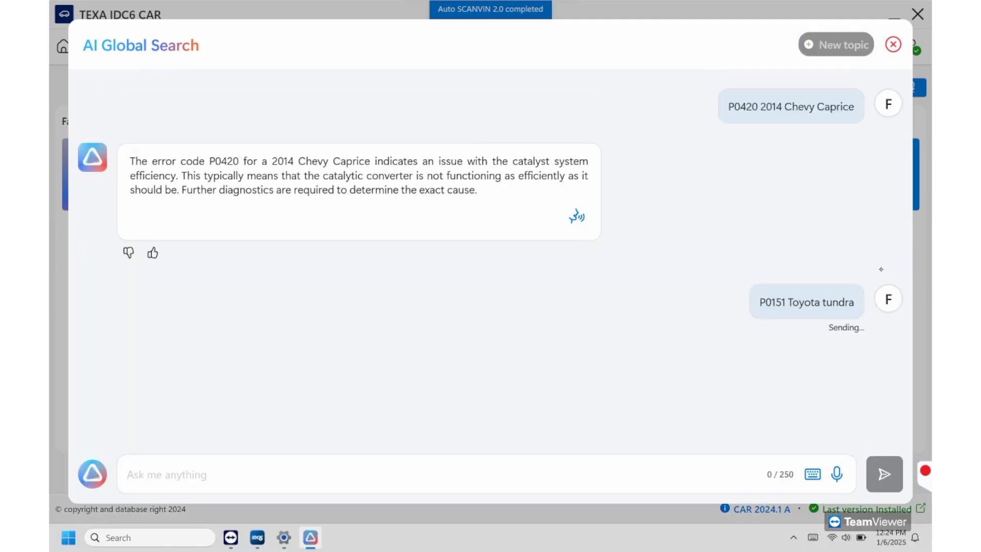